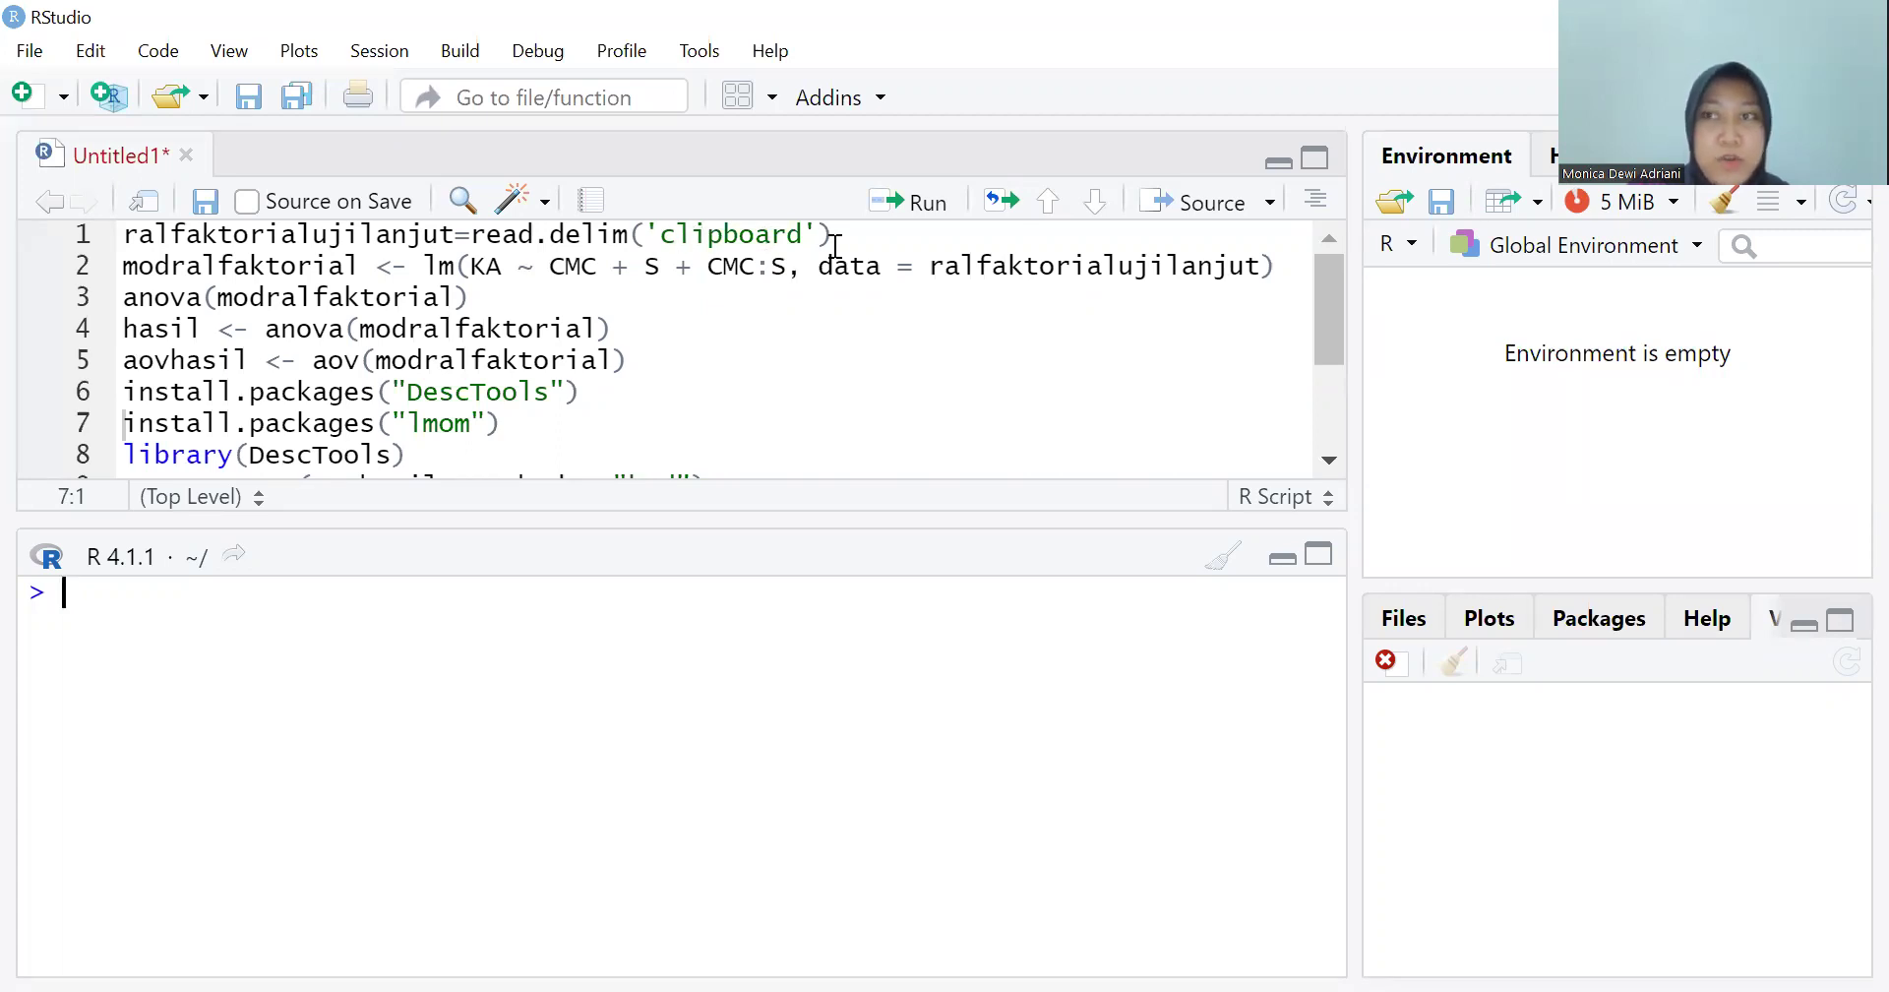
Install the lmom package from the script and clear the console
{"action": "left_click", "coordinate": [923, 209]}
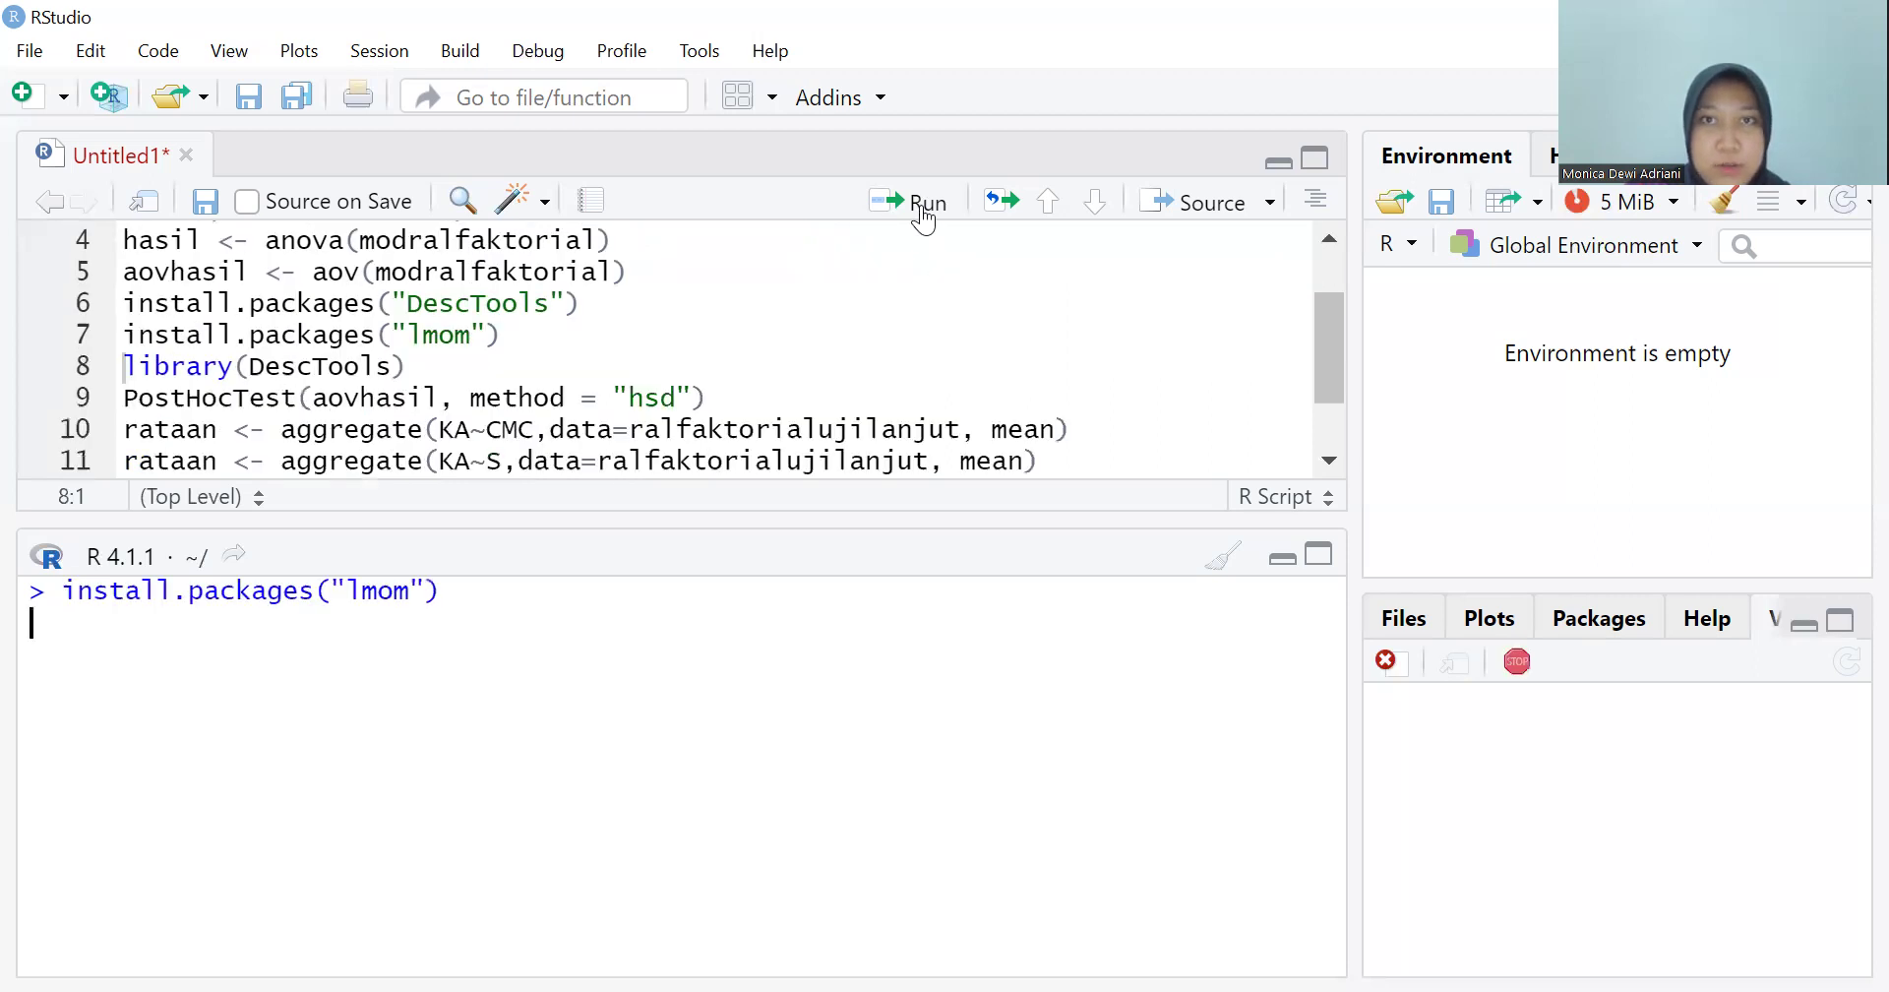
{"action": "left_click", "coordinate": [1225, 556]}
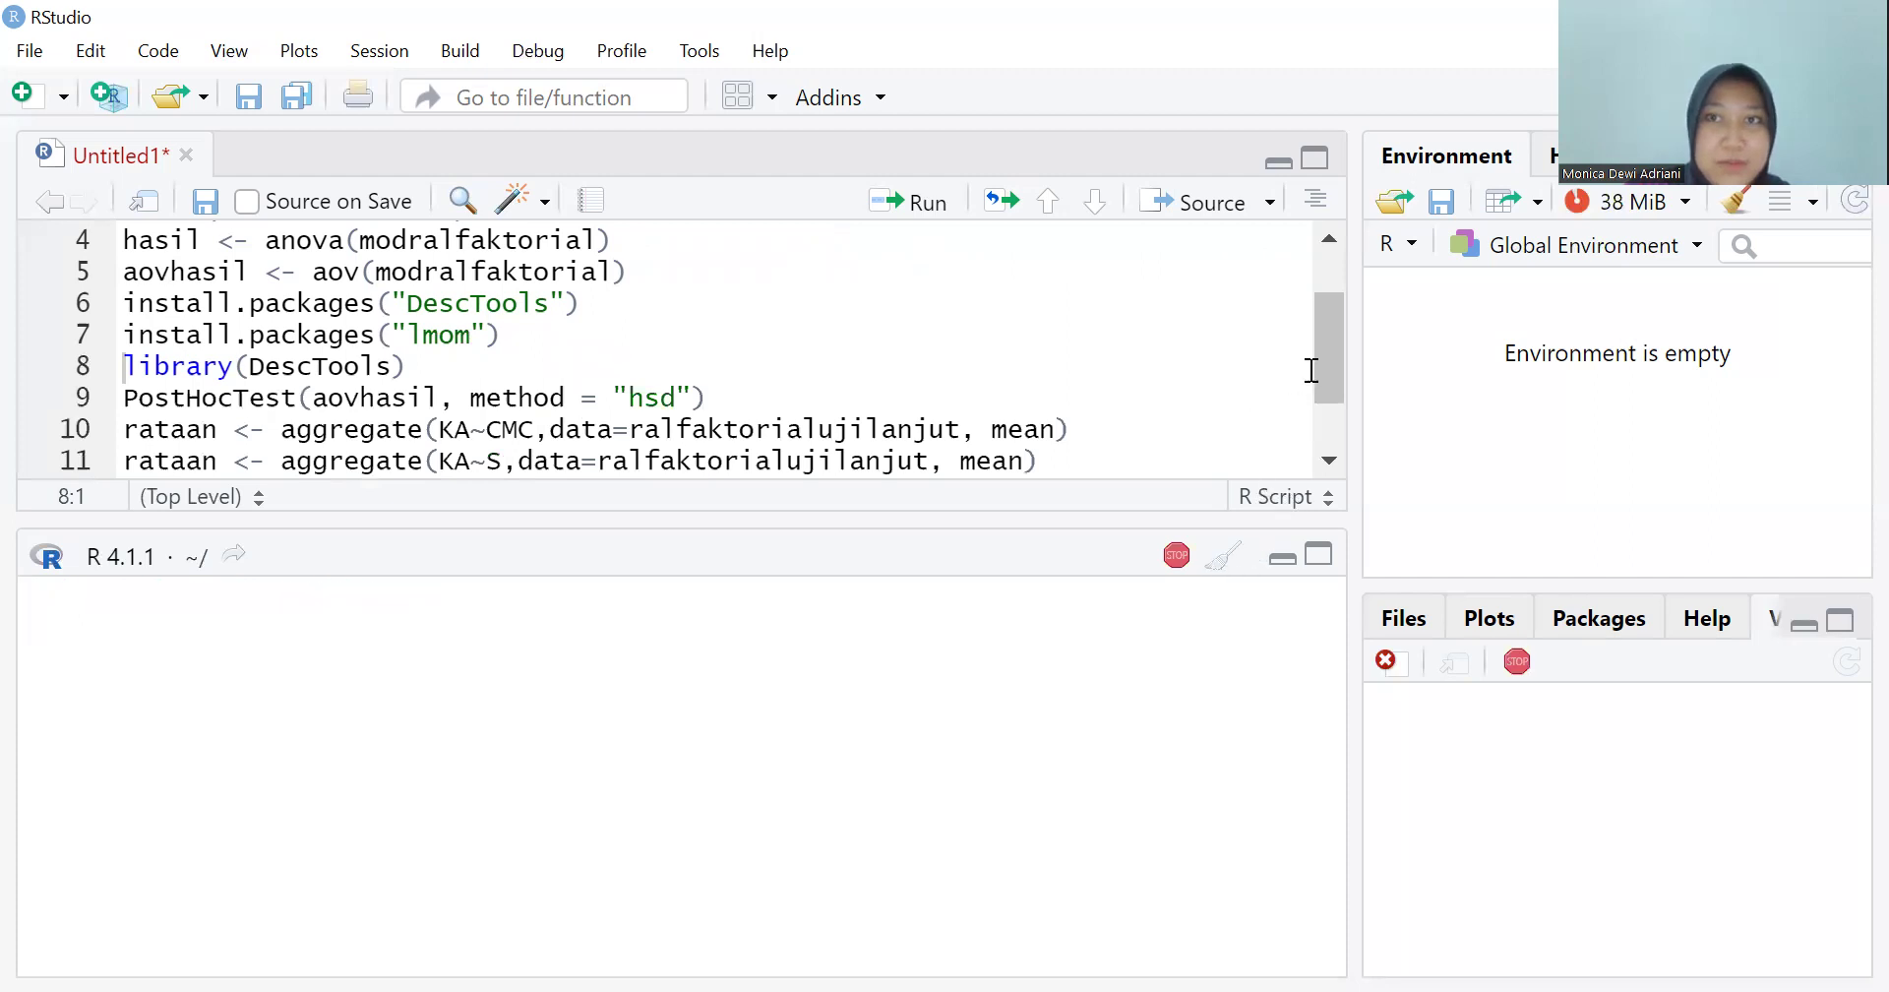
Read the copied data into ralfaktorialujilanjut by running the script's read.delim('clipboard') line, with the console cleared
{"action": "left_click_drag", "start_coordinate": [1319, 358], "coordinate": [1282, 249]}
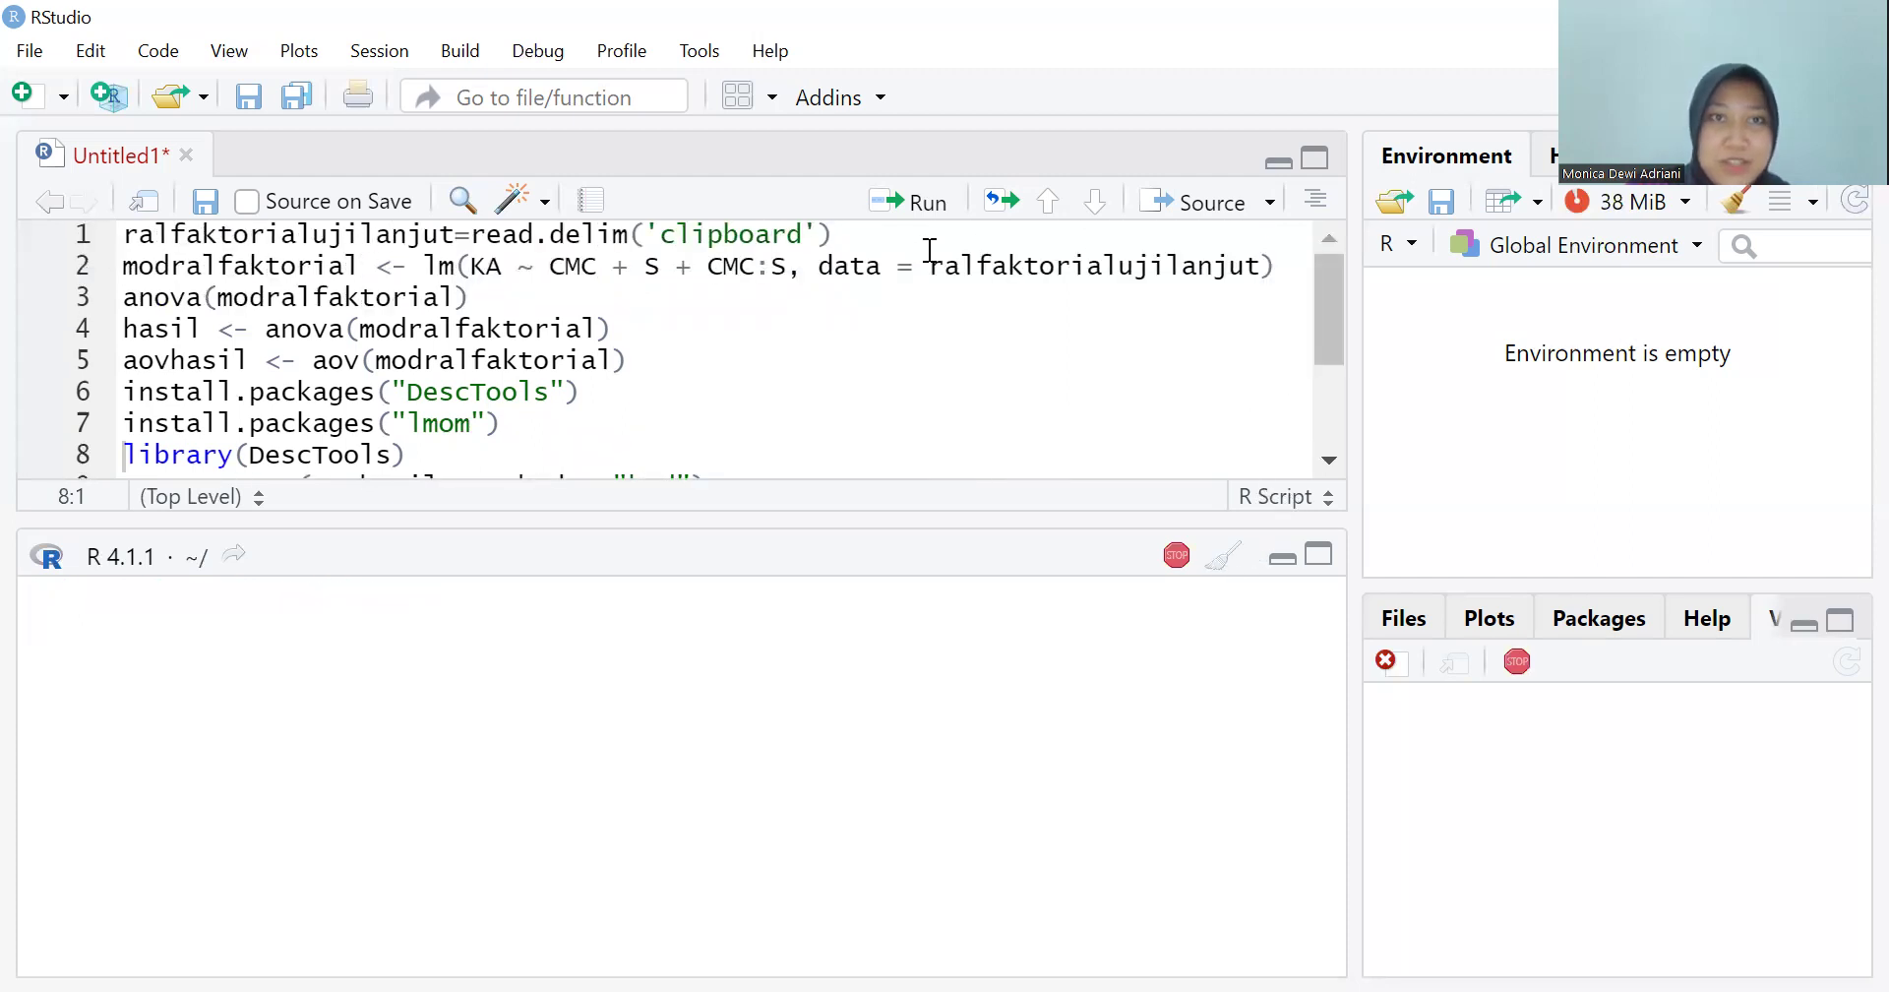
{"action": "left_click", "coordinate": [872, 252]}
{"action": "left_click", "coordinate": [865, 233]}
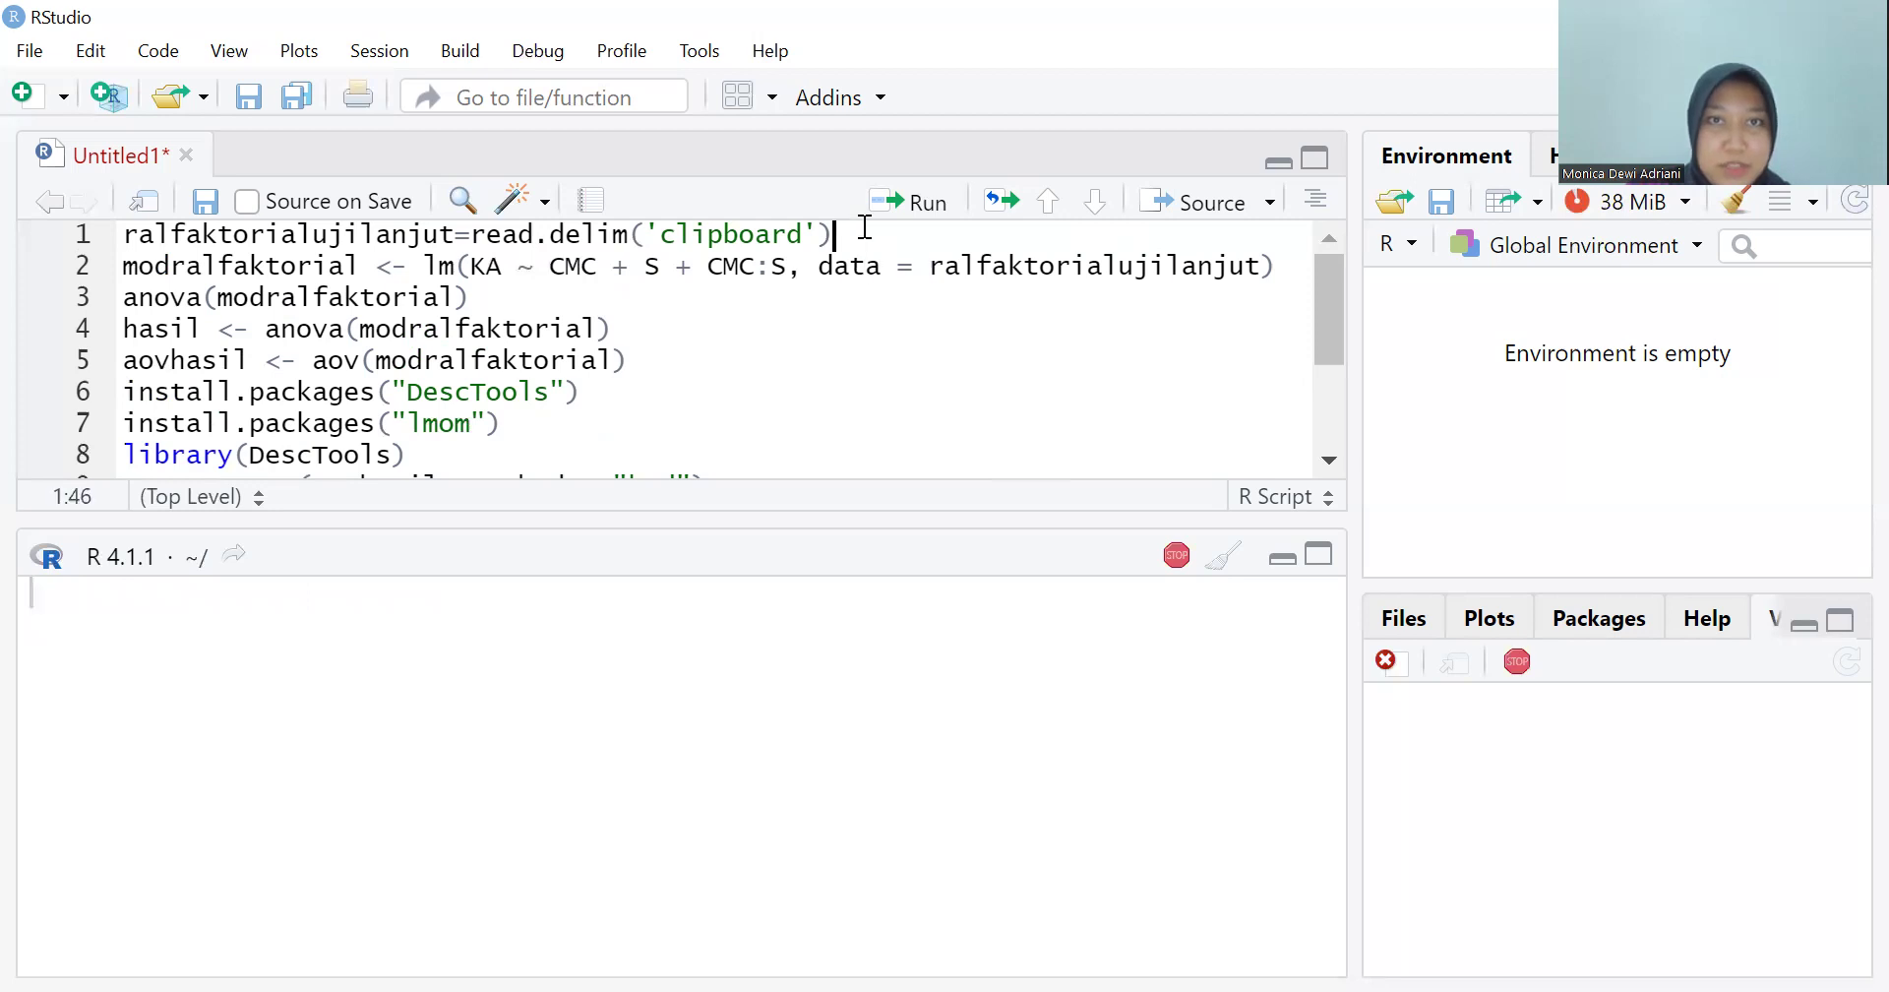
{"action": "left_click", "coordinate": [1225, 557]}
{"action": "left_click", "coordinate": [913, 206]}
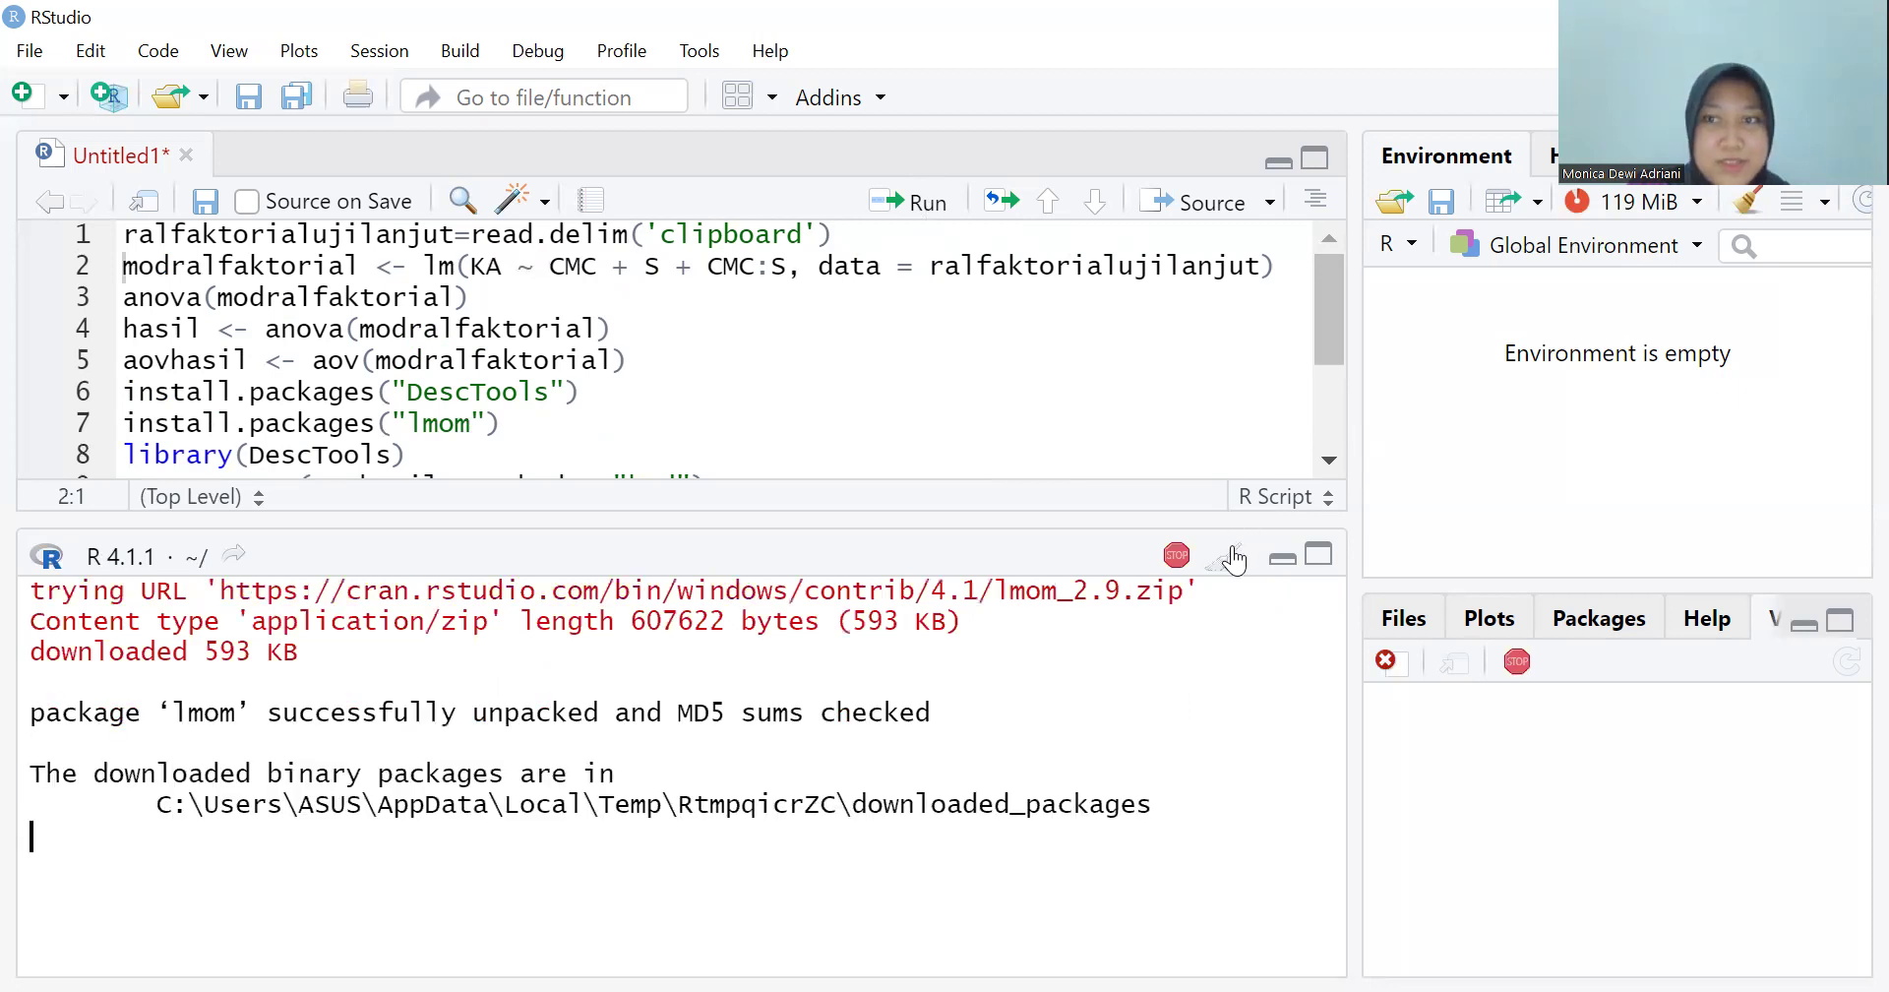
{"action": "left_click", "coordinate": [952, 207]}
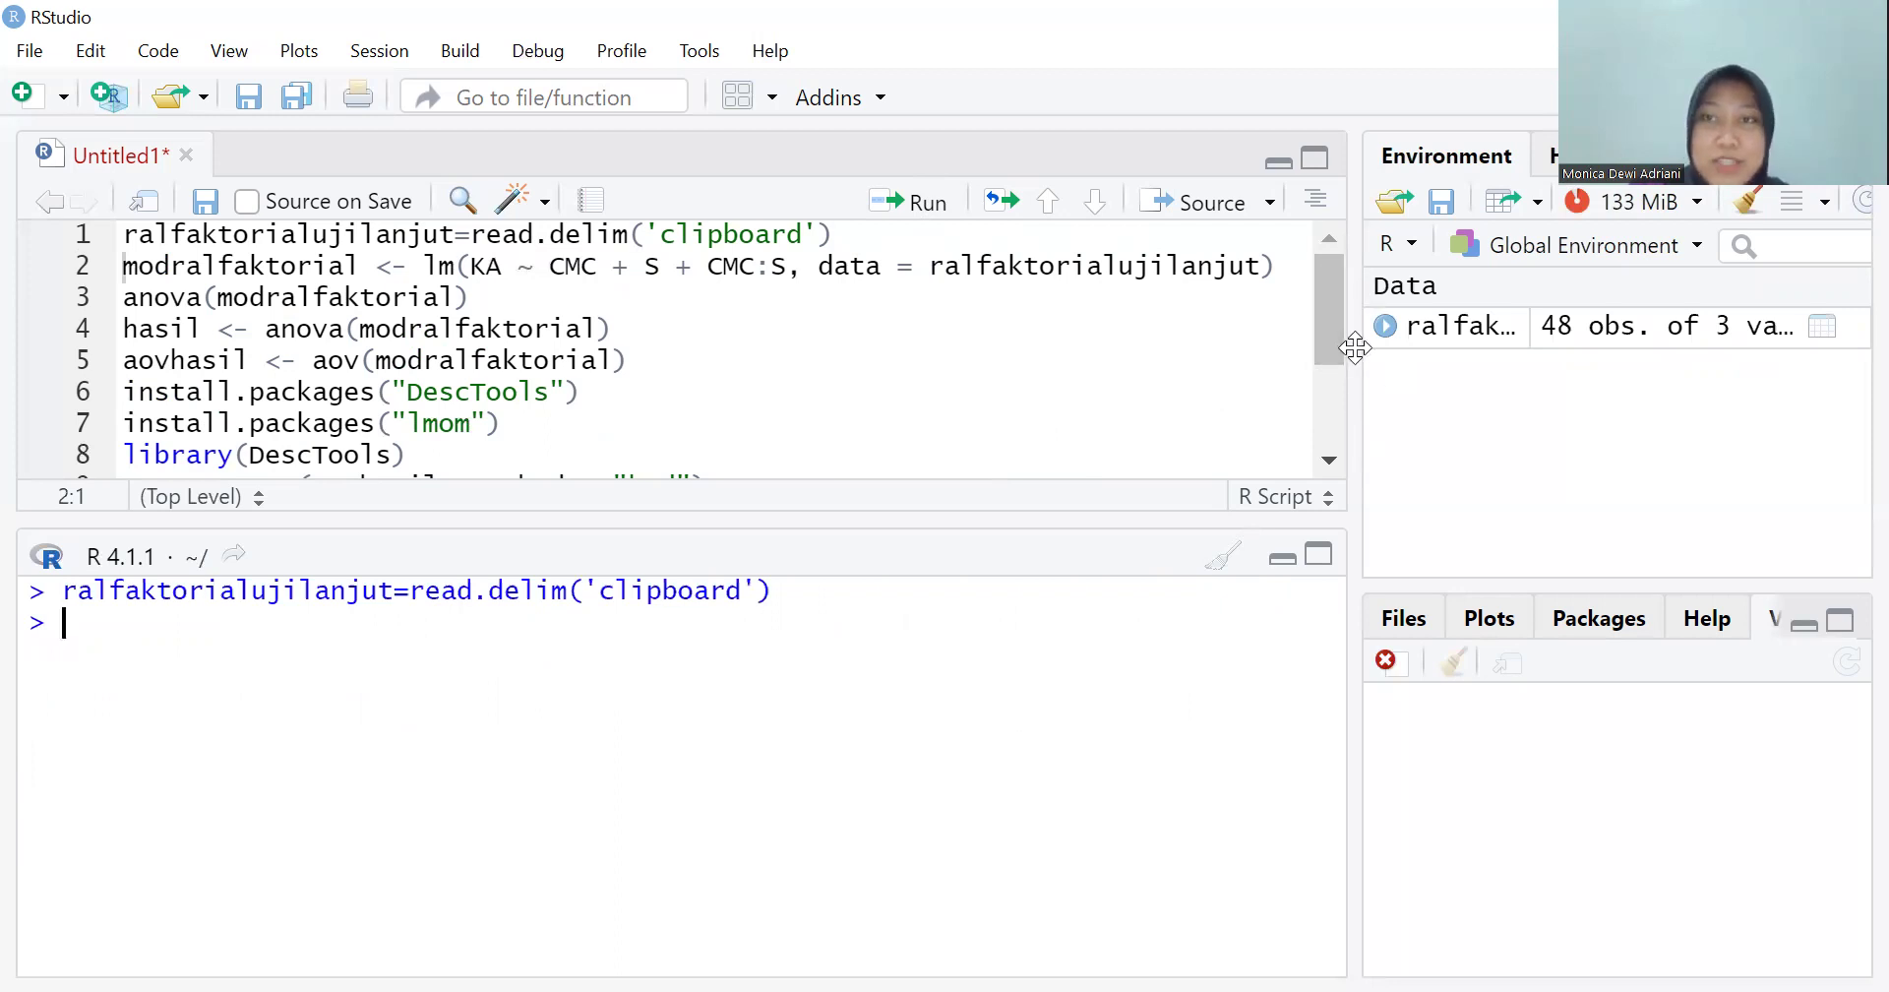
View the imported ralfaktorialujilanjut data table and return to the script
{"action": "left_click", "coordinate": [1422, 328]}
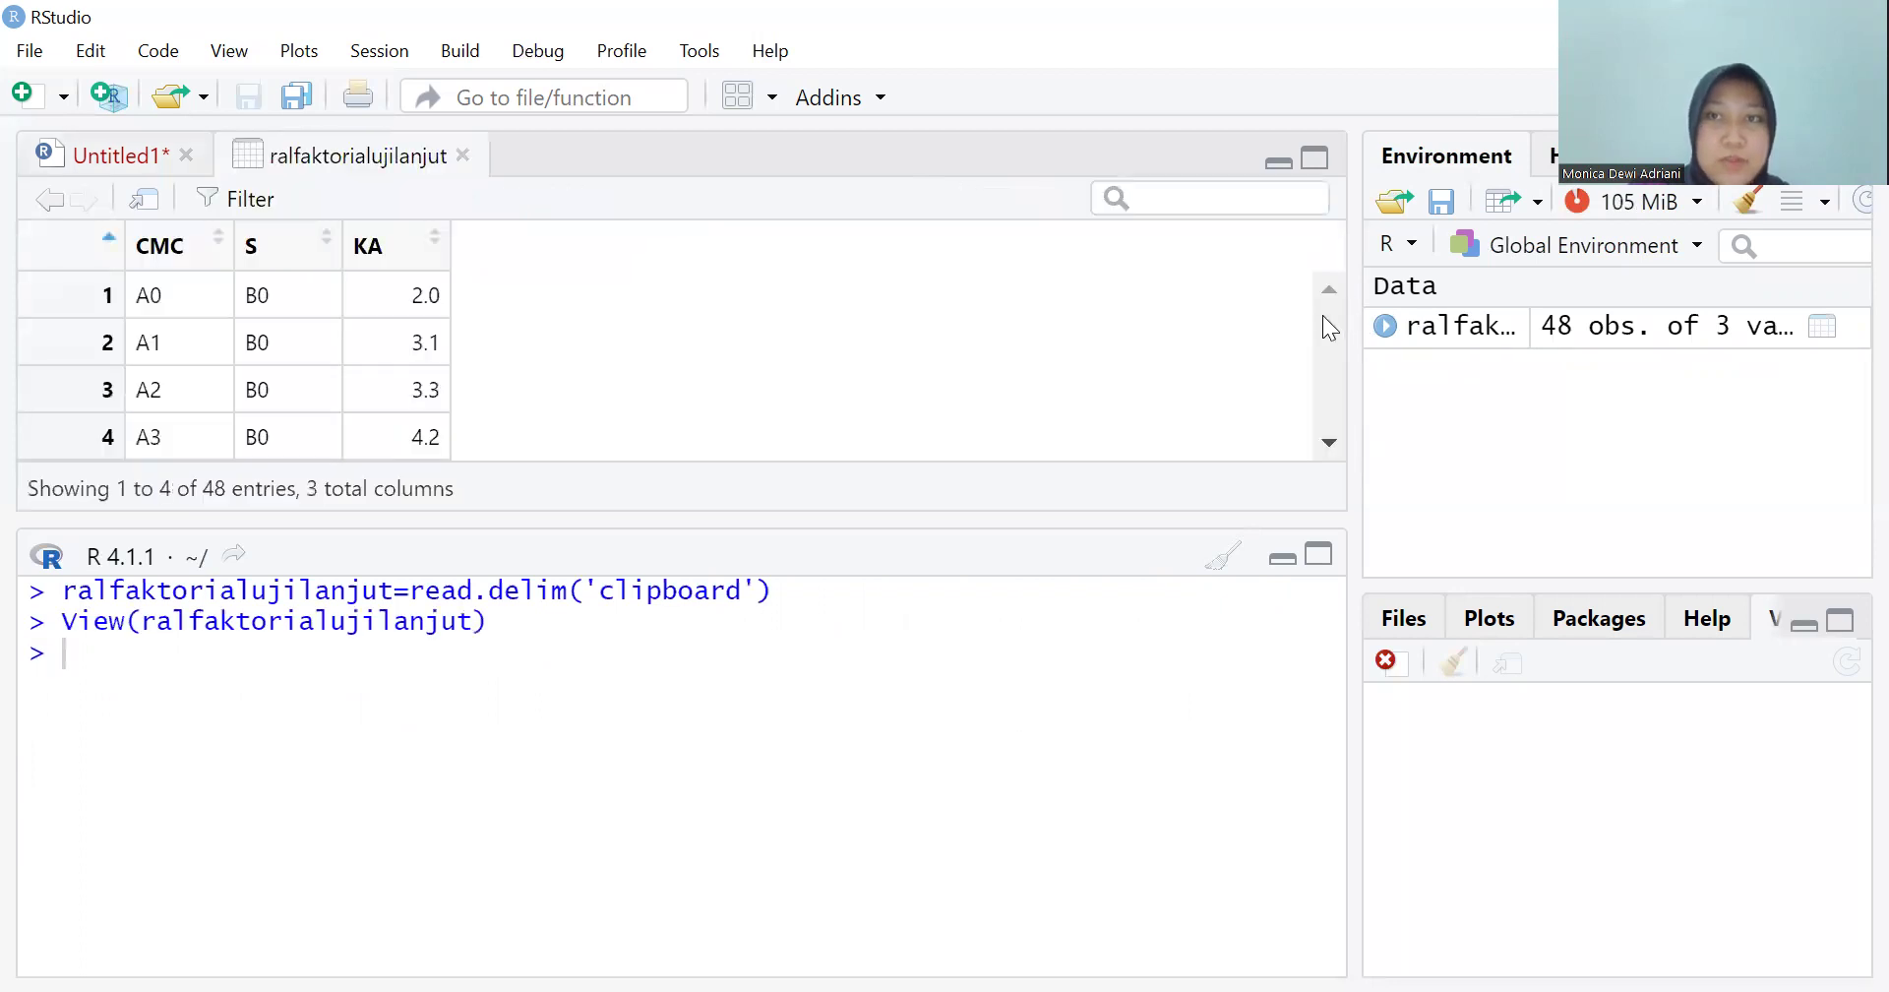
{"action": "left_click_drag", "start_coordinate": [1329, 334], "coordinate": [96, 128]}
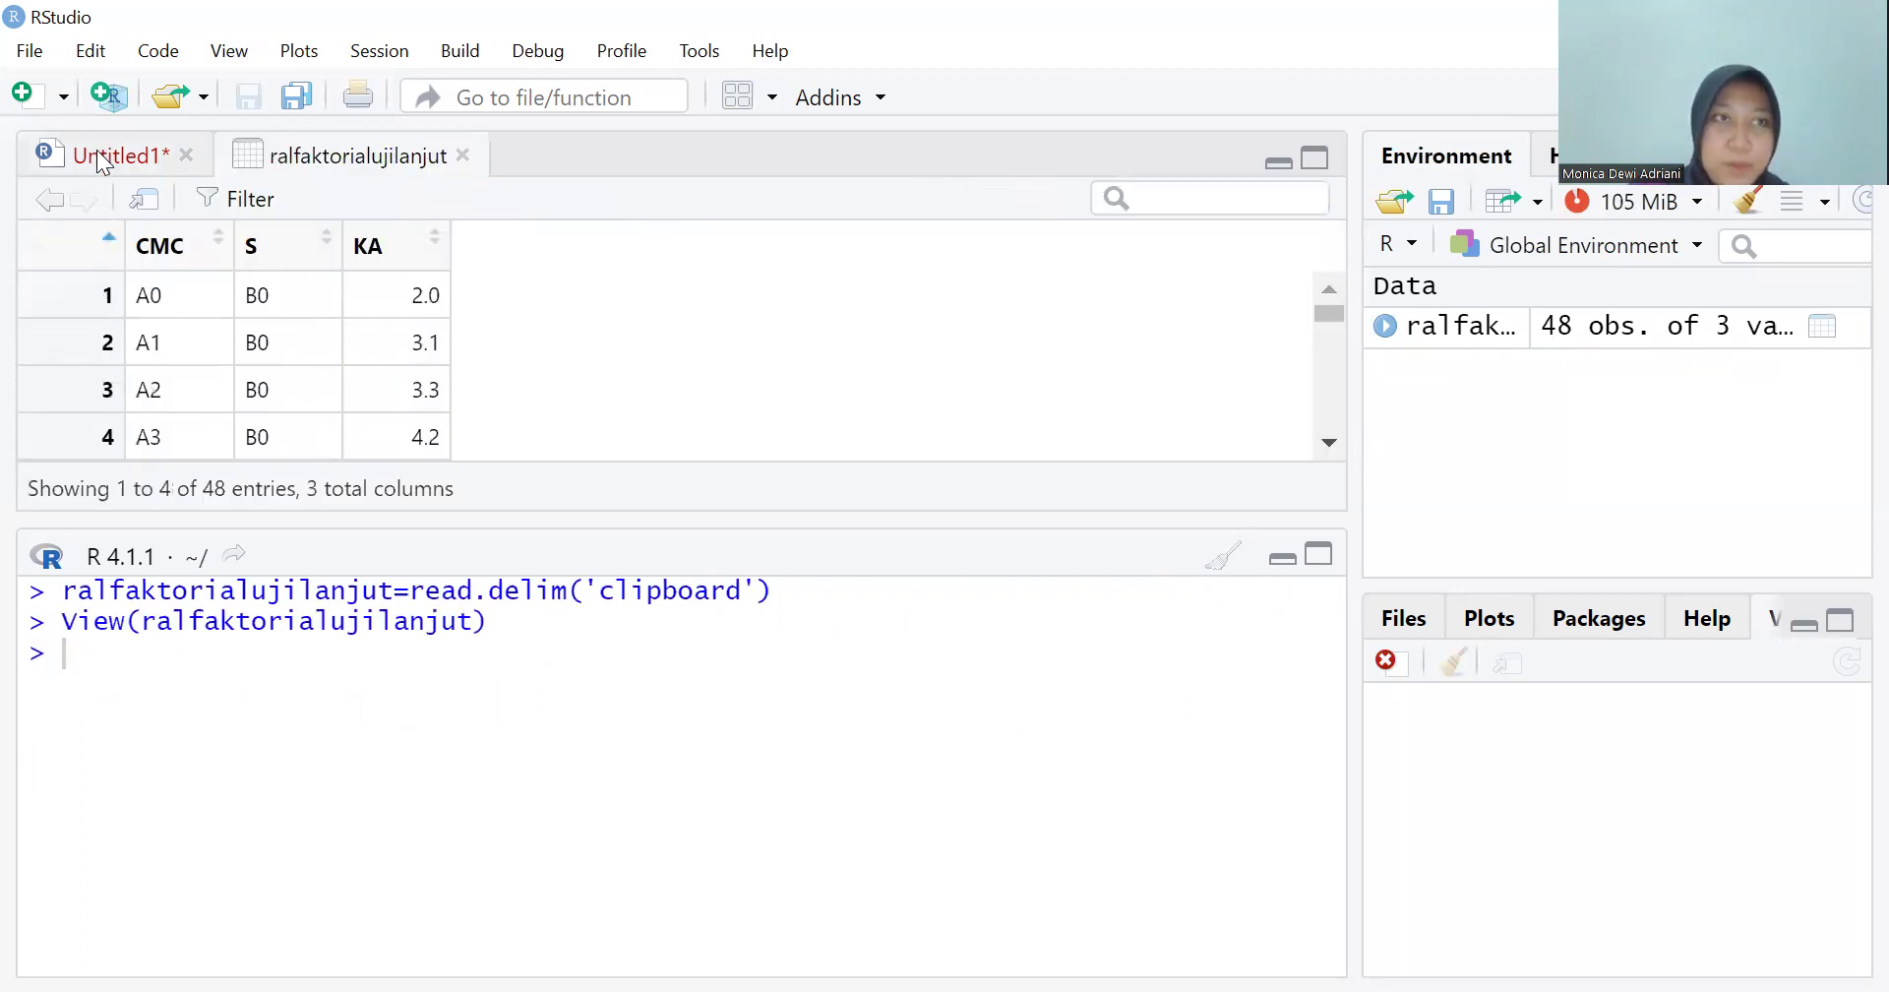
{"action": "left_click", "coordinate": [96, 151]}
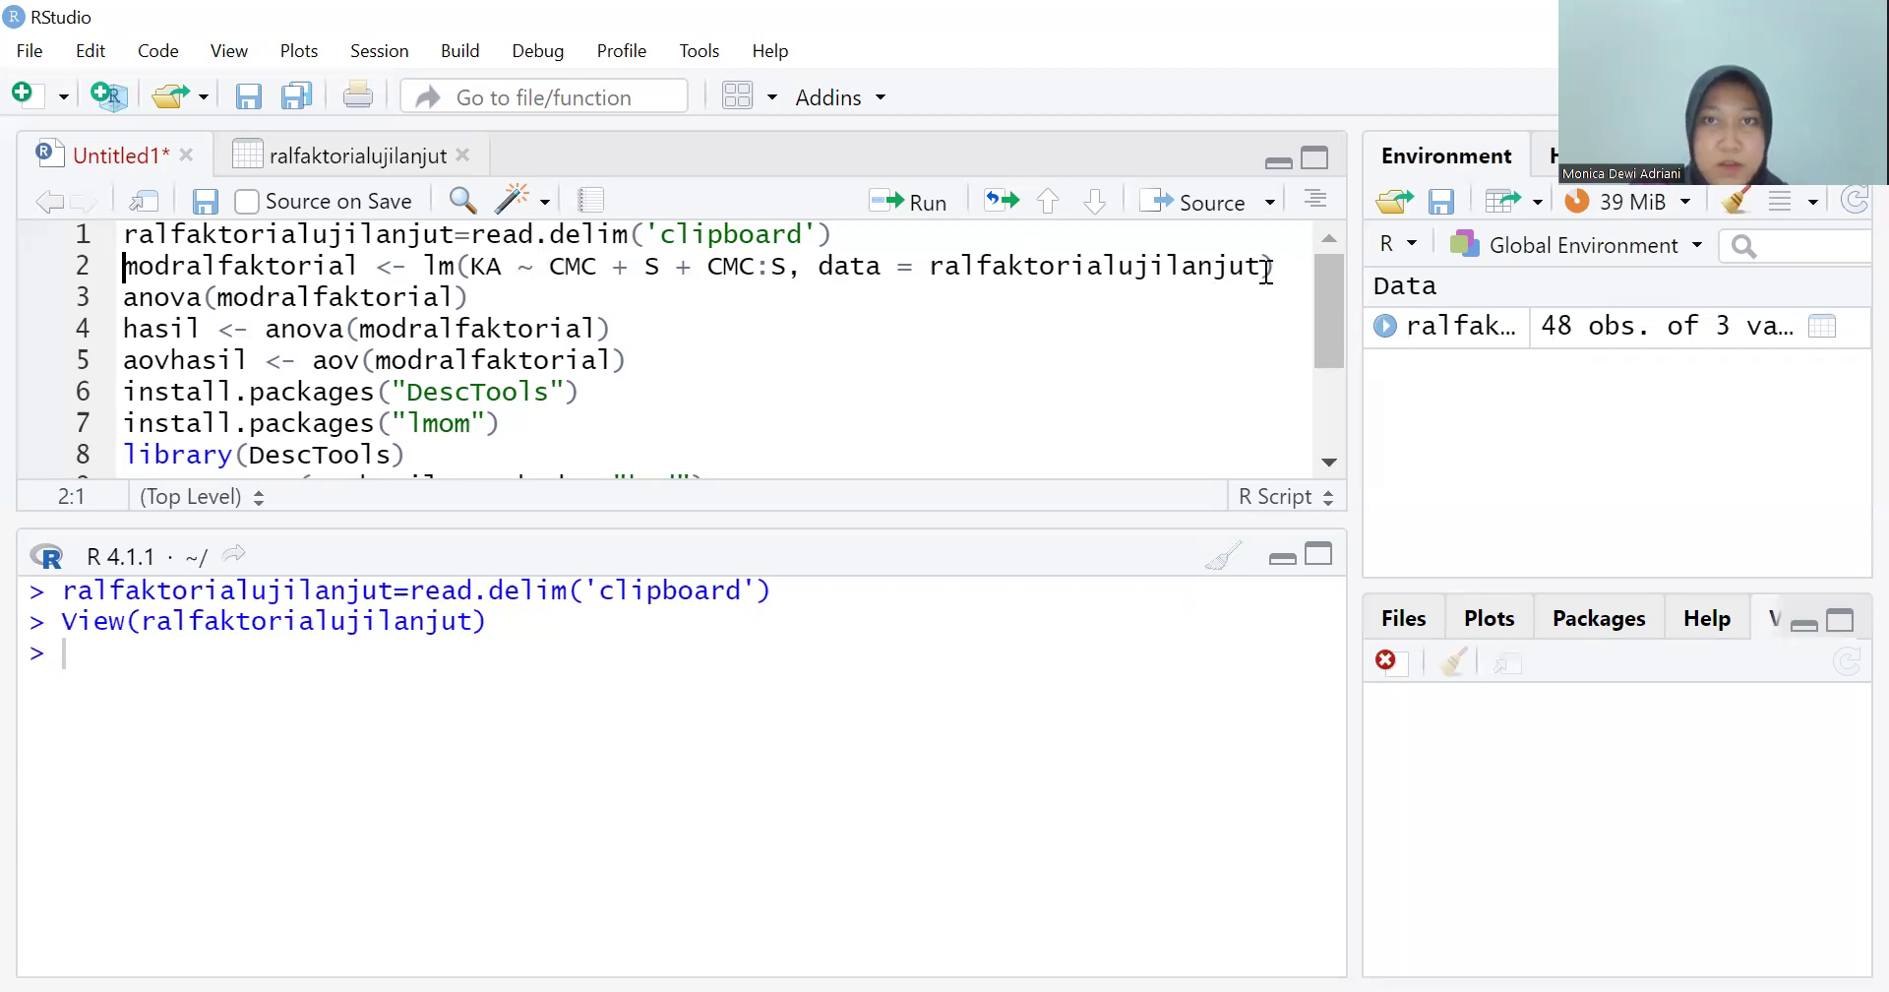
Fit the linear model modralfaktorial with the formula KA ~ CMC + S + CMC:S on ralfaktorialujilanjut
{"action": "left_click", "coordinate": [918, 203]}
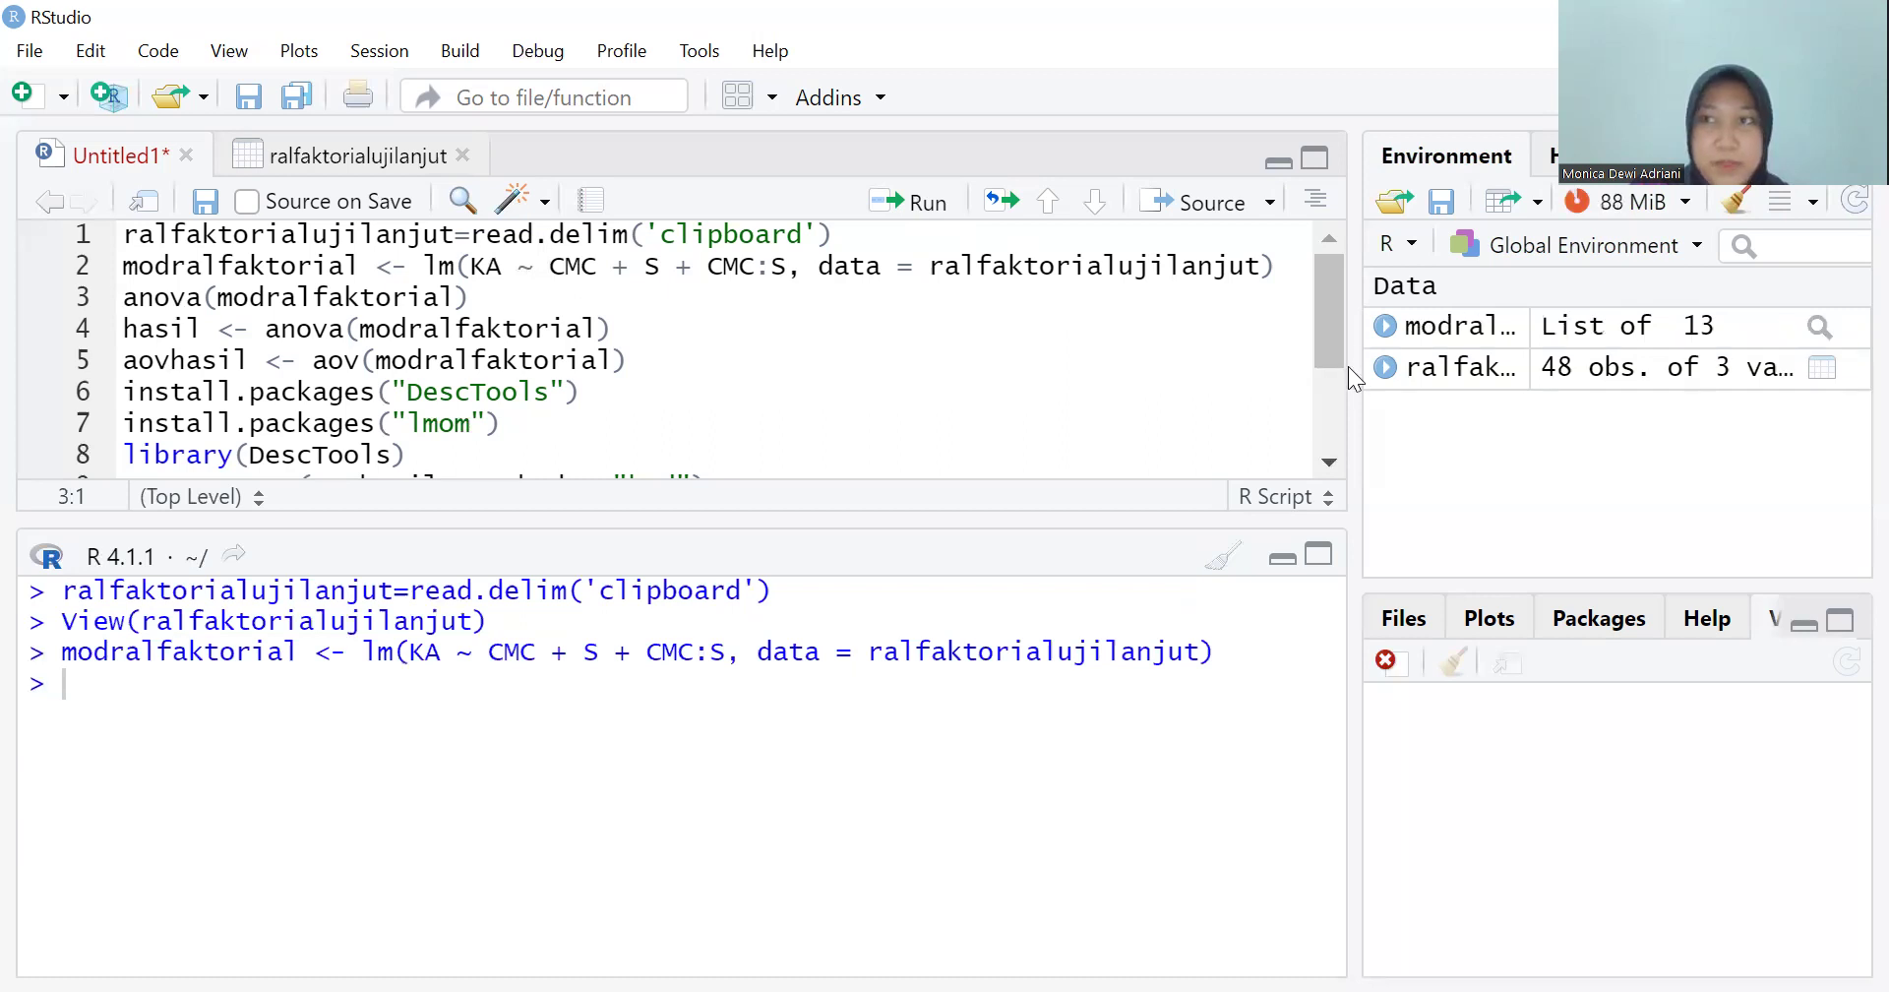
{"action": "left_click_drag", "start_coordinate": [1350, 368], "coordinate": [1352, 368]}
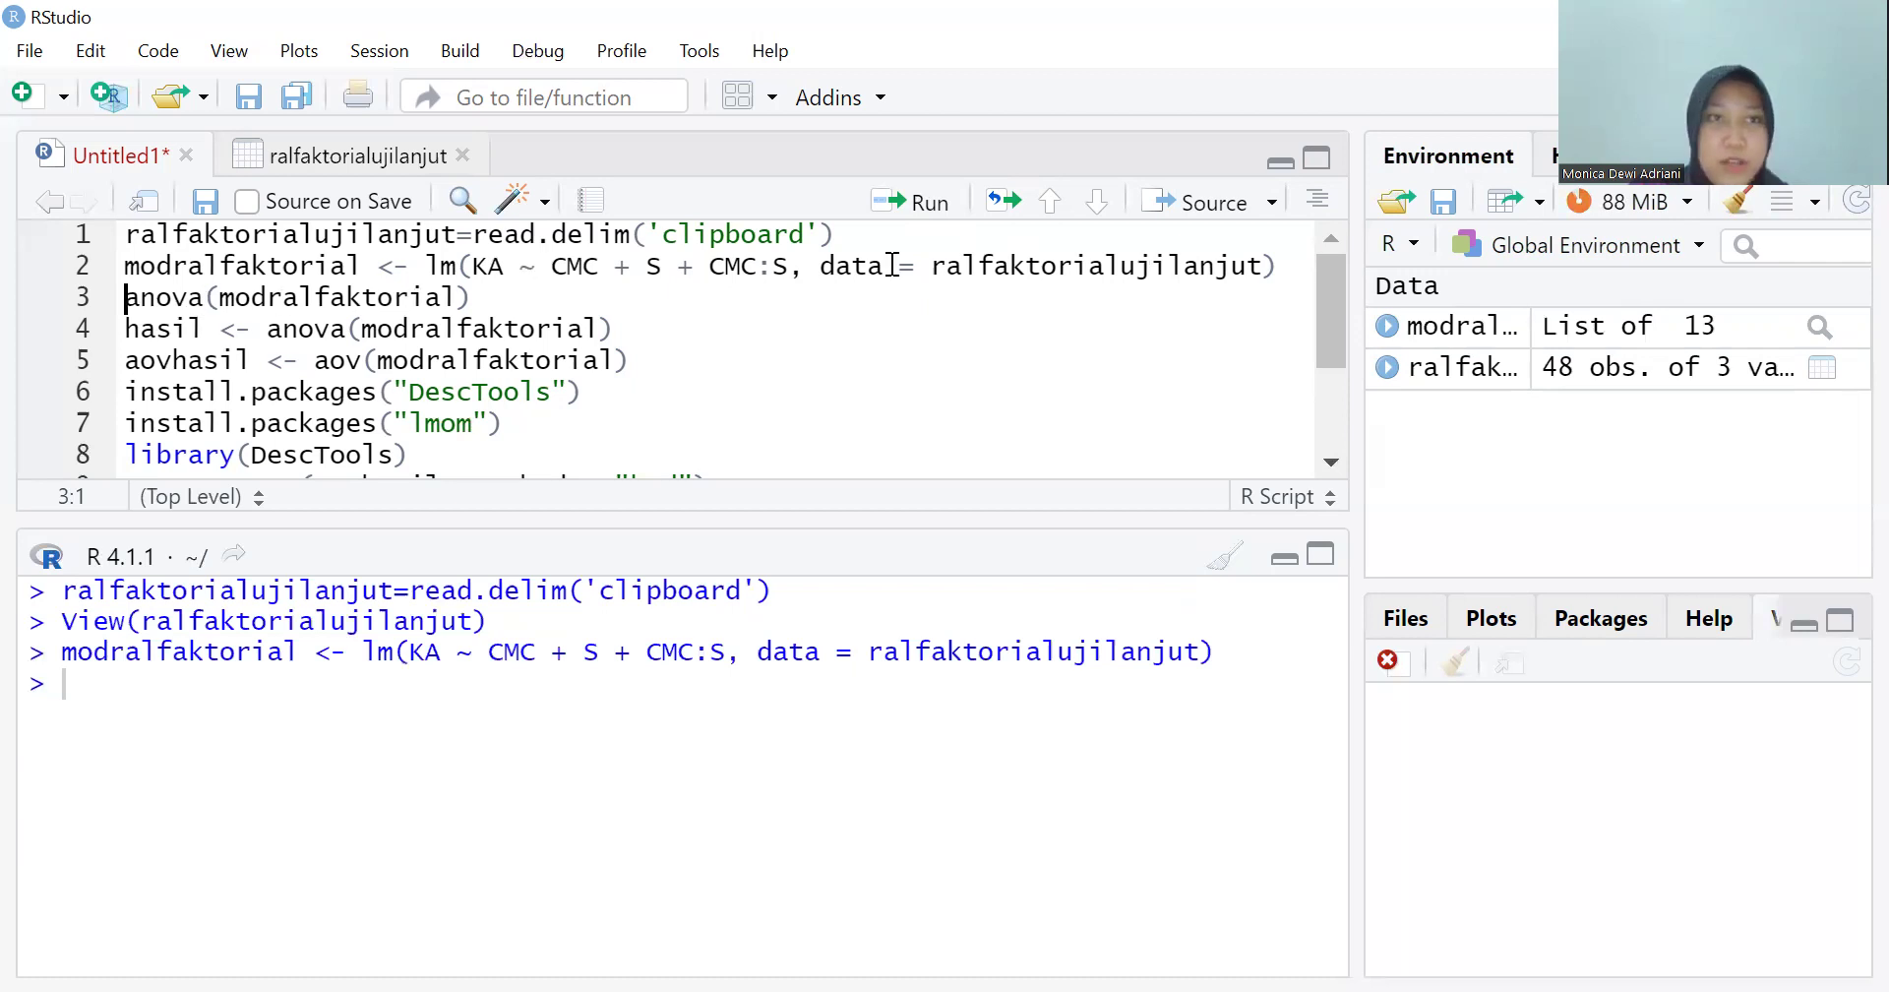
Print the ANOVA table of modralfaktorial and store the anova result as hasil and the aov result as aovhasil
{"action": "left_click", "coordinate": [900, 210]}
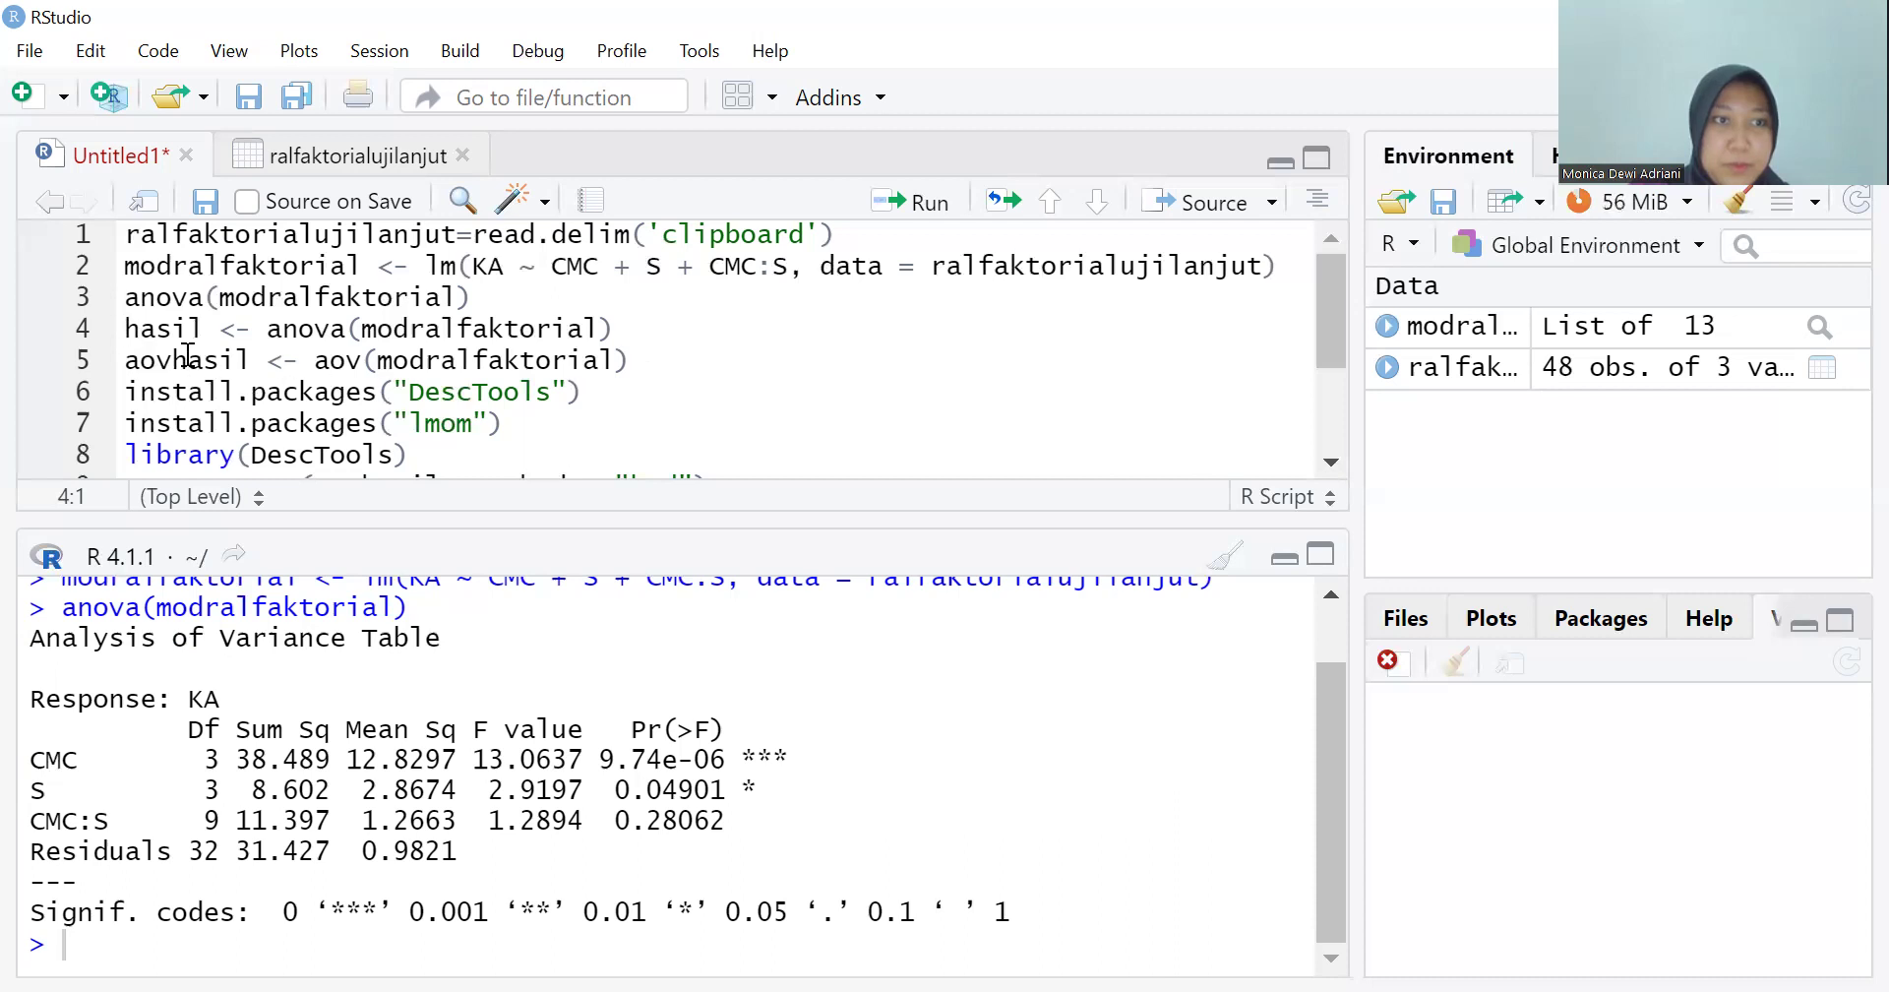
{"action": "left_click", "coordinate": [907, 209]}
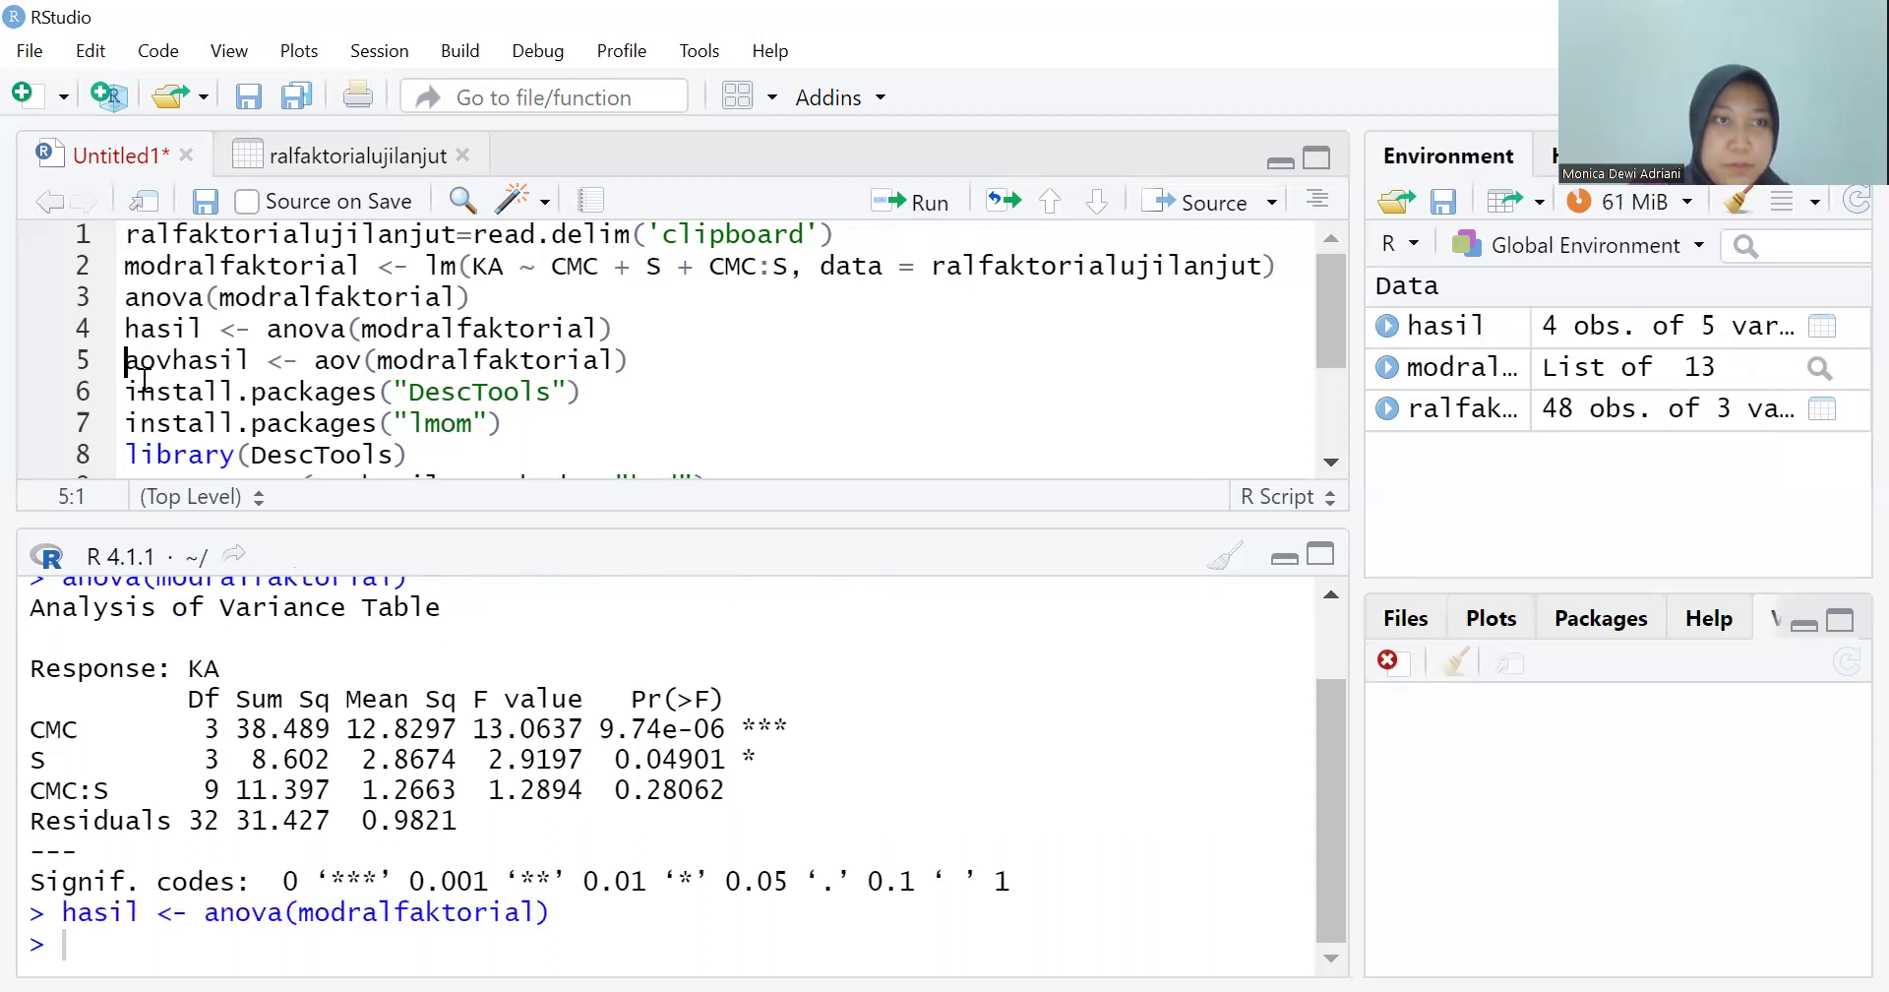
{"action": "left_click", "coordinate": [947, 204]}
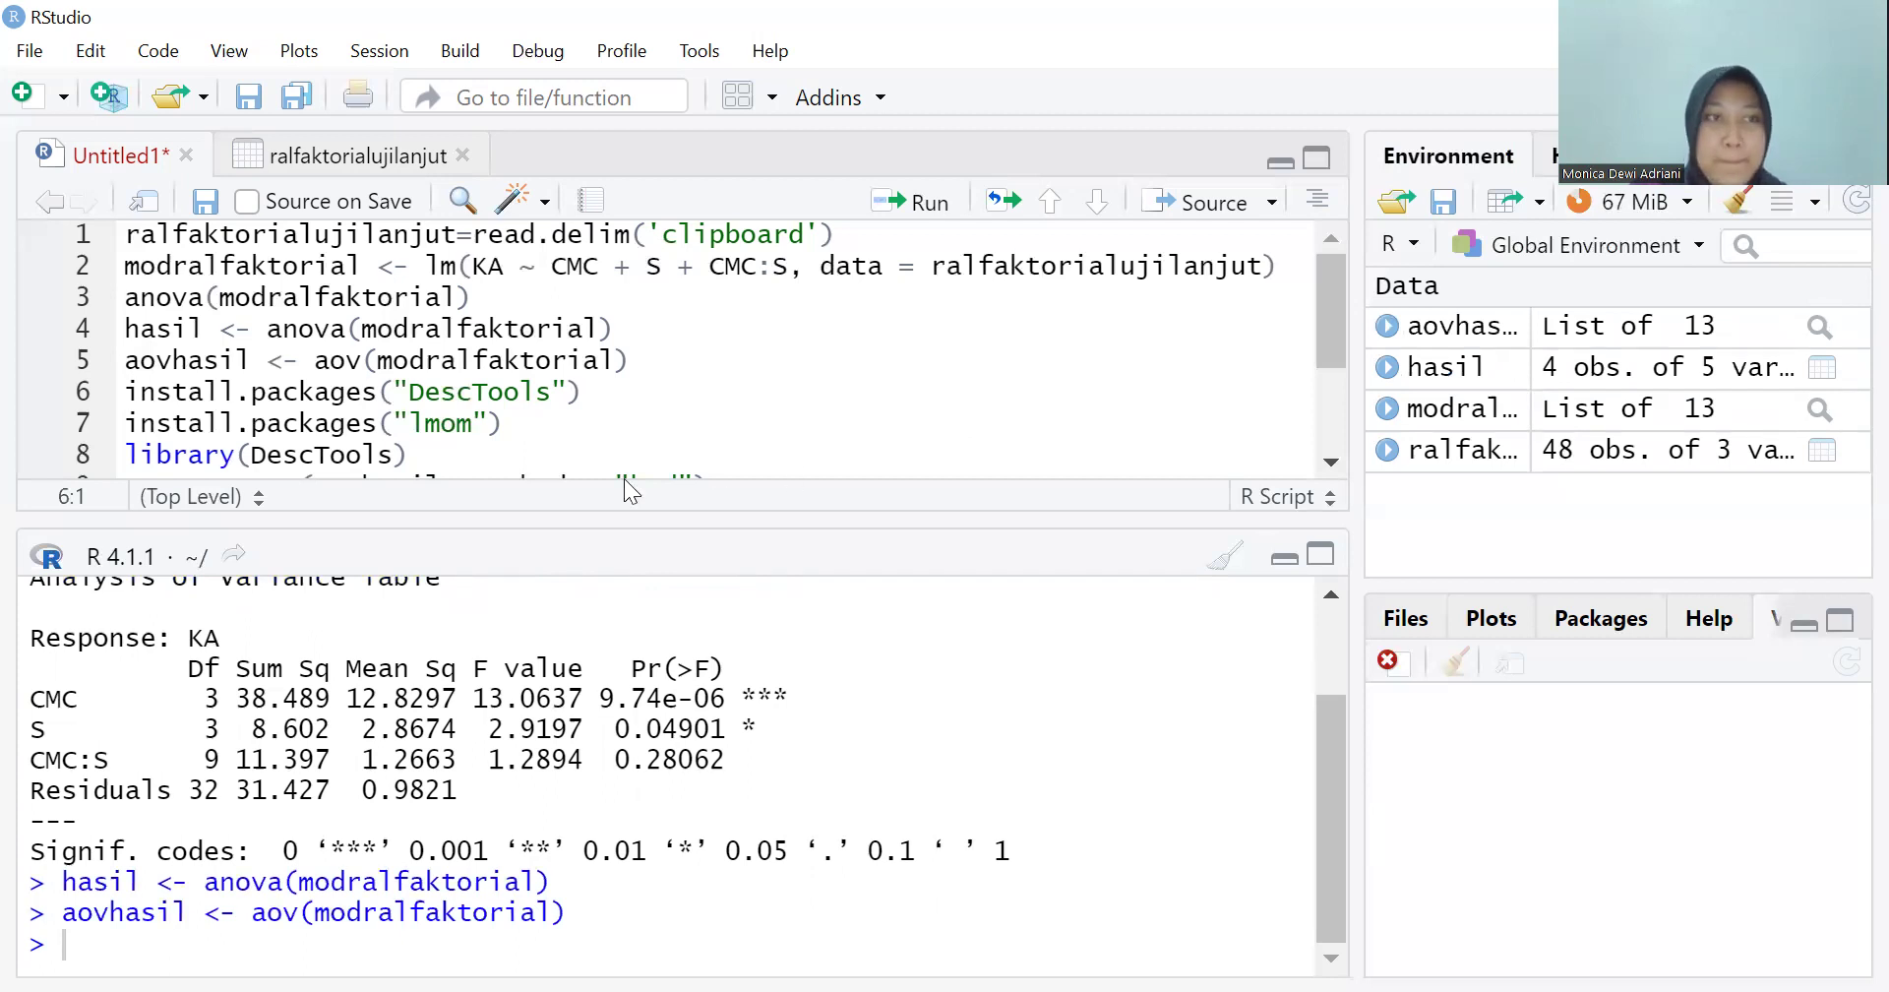
Install the DescTools and lmom packages and load the DescTools library
{"action": "left_click", "coordinate": [896, 205]}
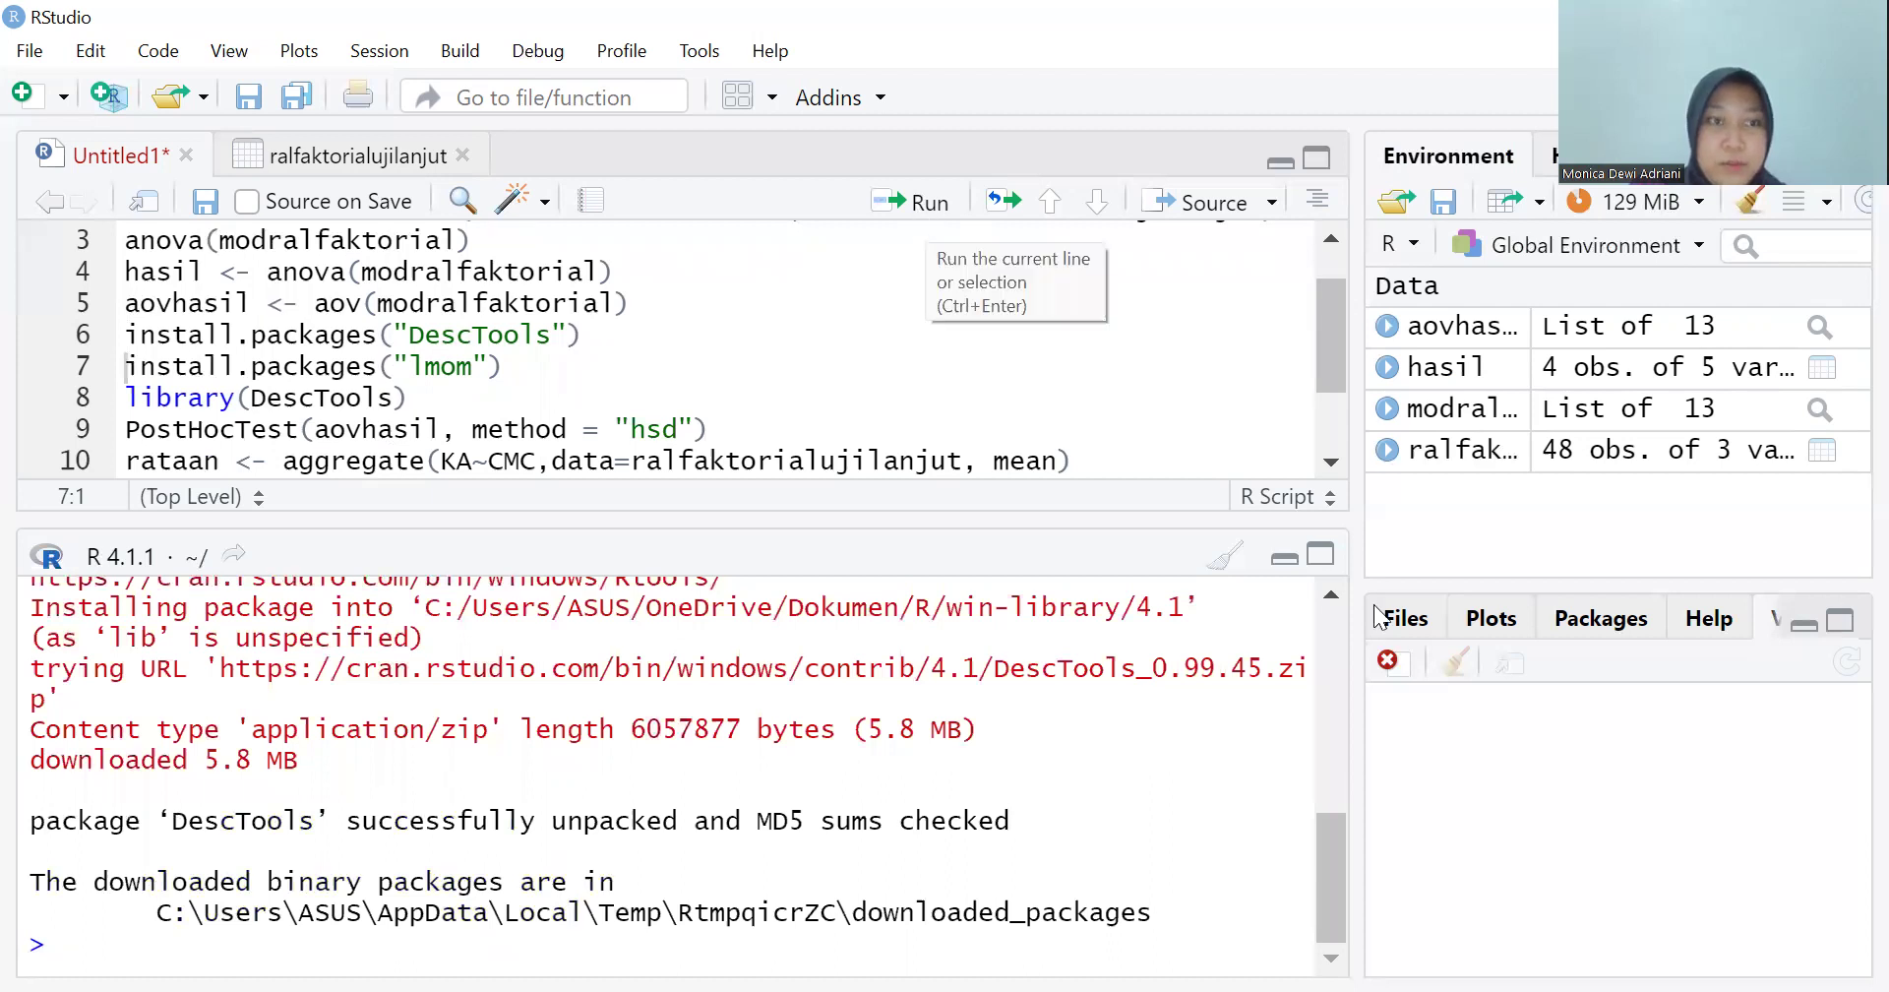
{"action": "key", "text": "ctrl+Return"}
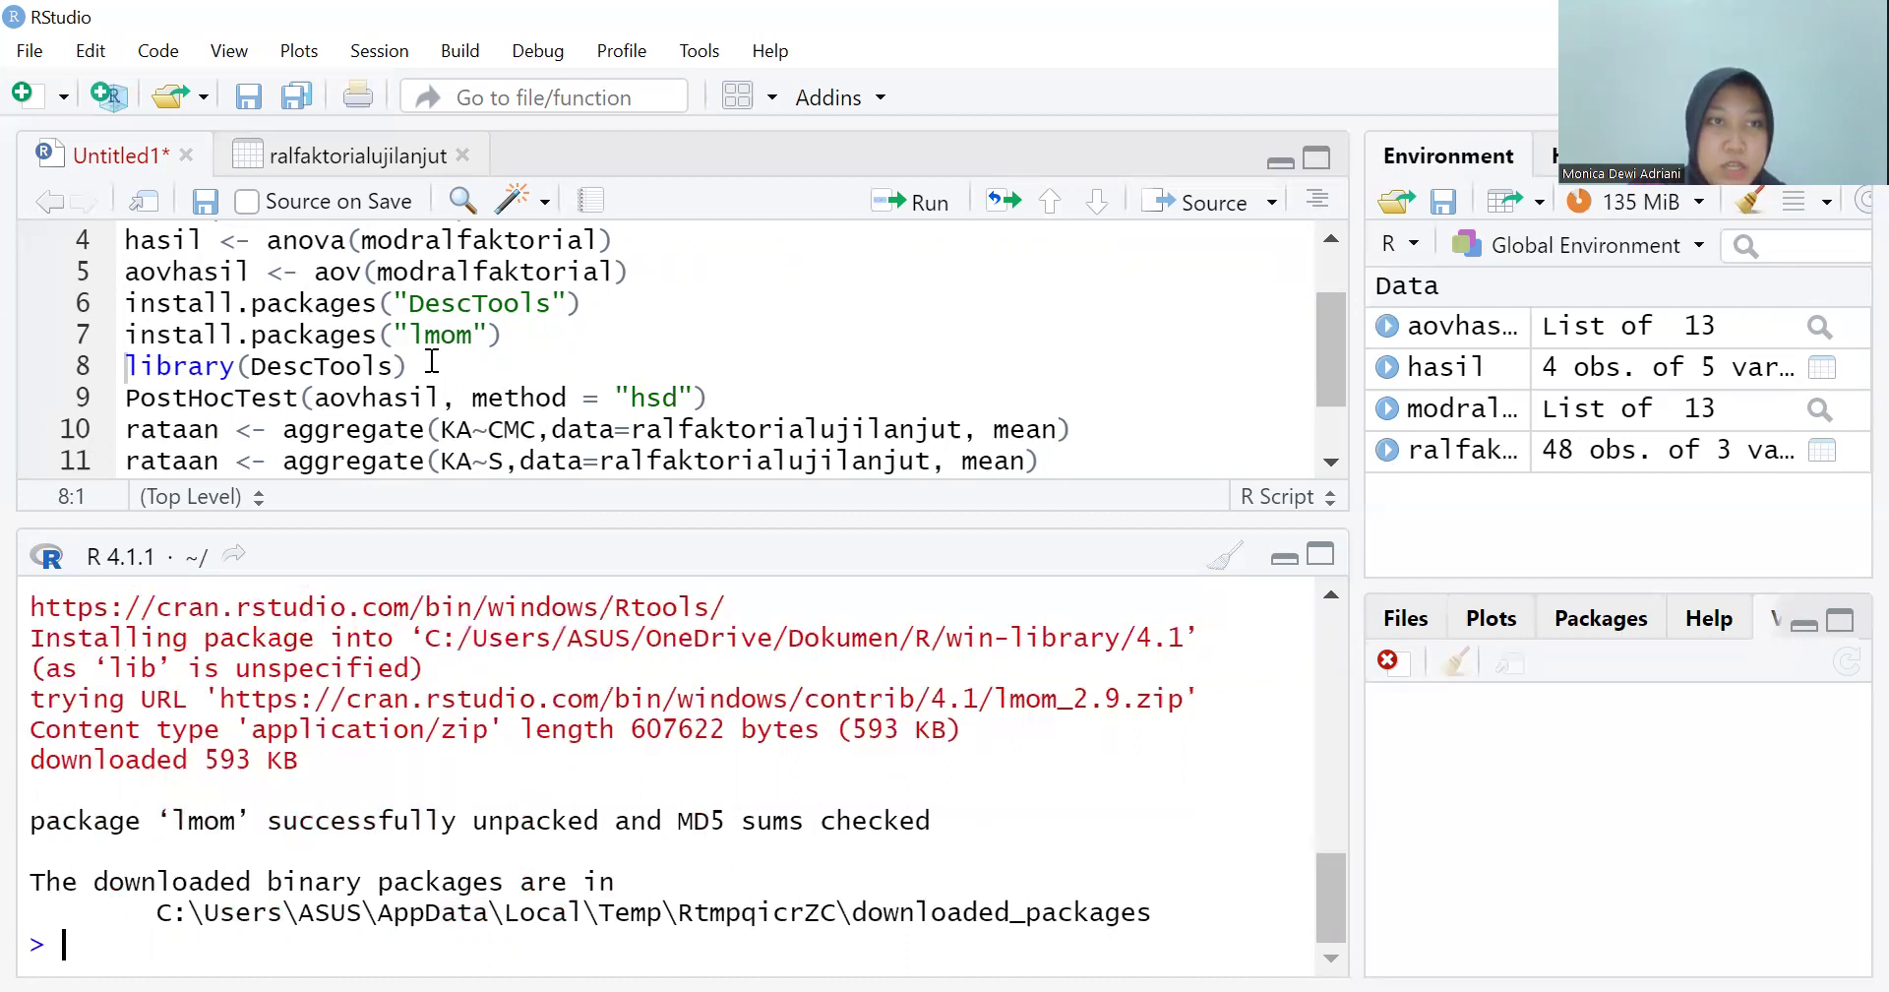
{"action": "left_click", "coordinate": [913, 207]}
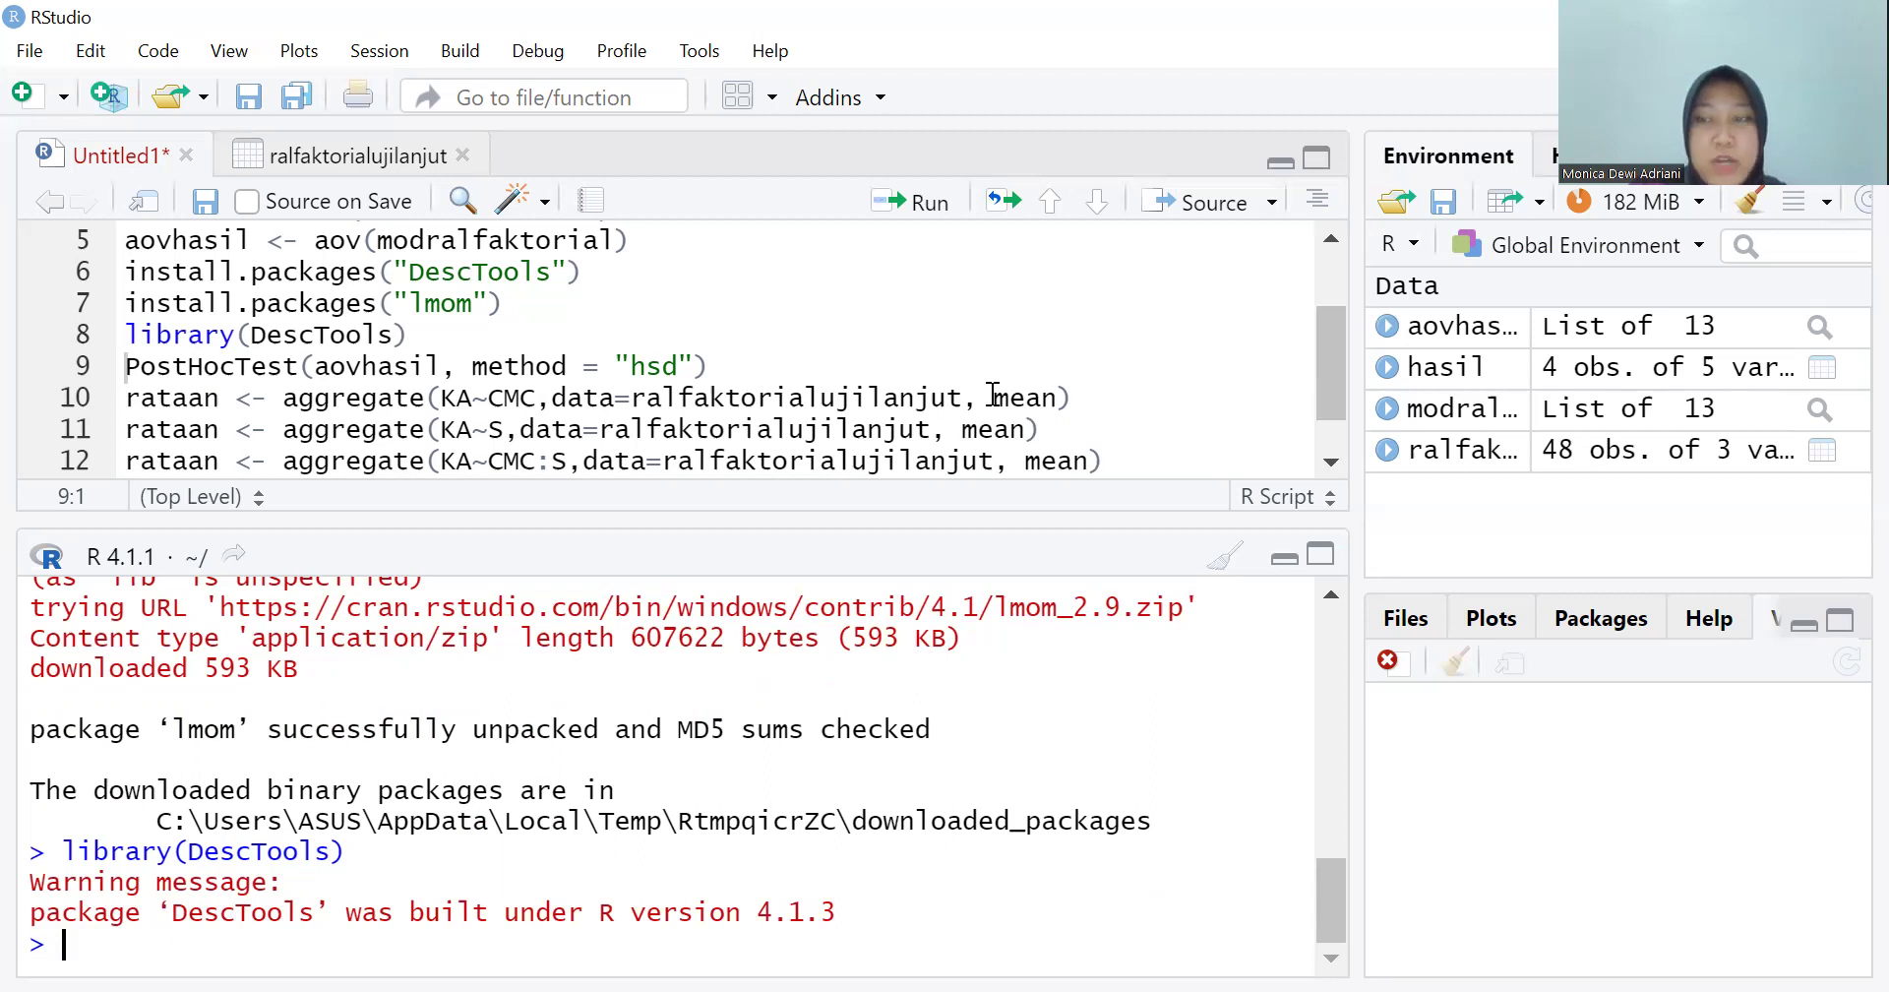
Run PostHocTest on aovhasil with method "hsd" and review the CMC, S and CMC:S comparisons
{"action": "left_click", "coordinate": [913, 203]}
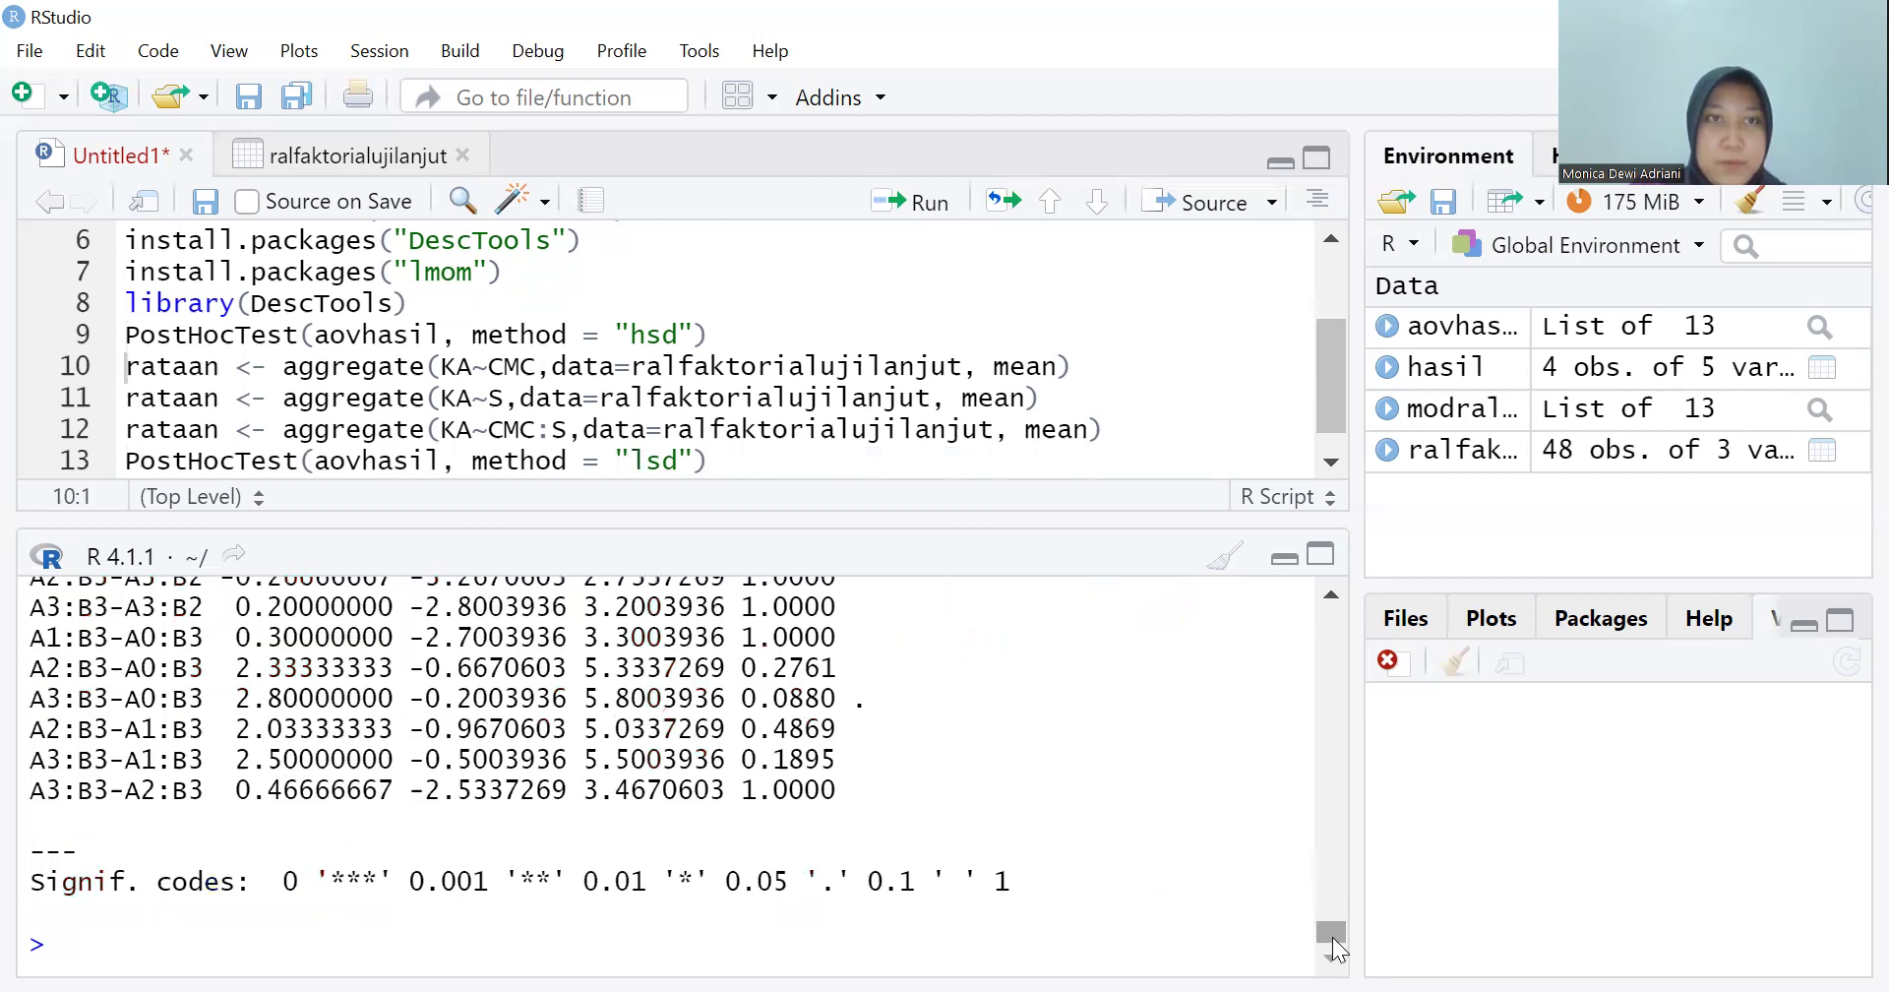
{"action": "left_click_drag", "start_coordinate": [1334, 941], "coordinate": [1311, 720]}
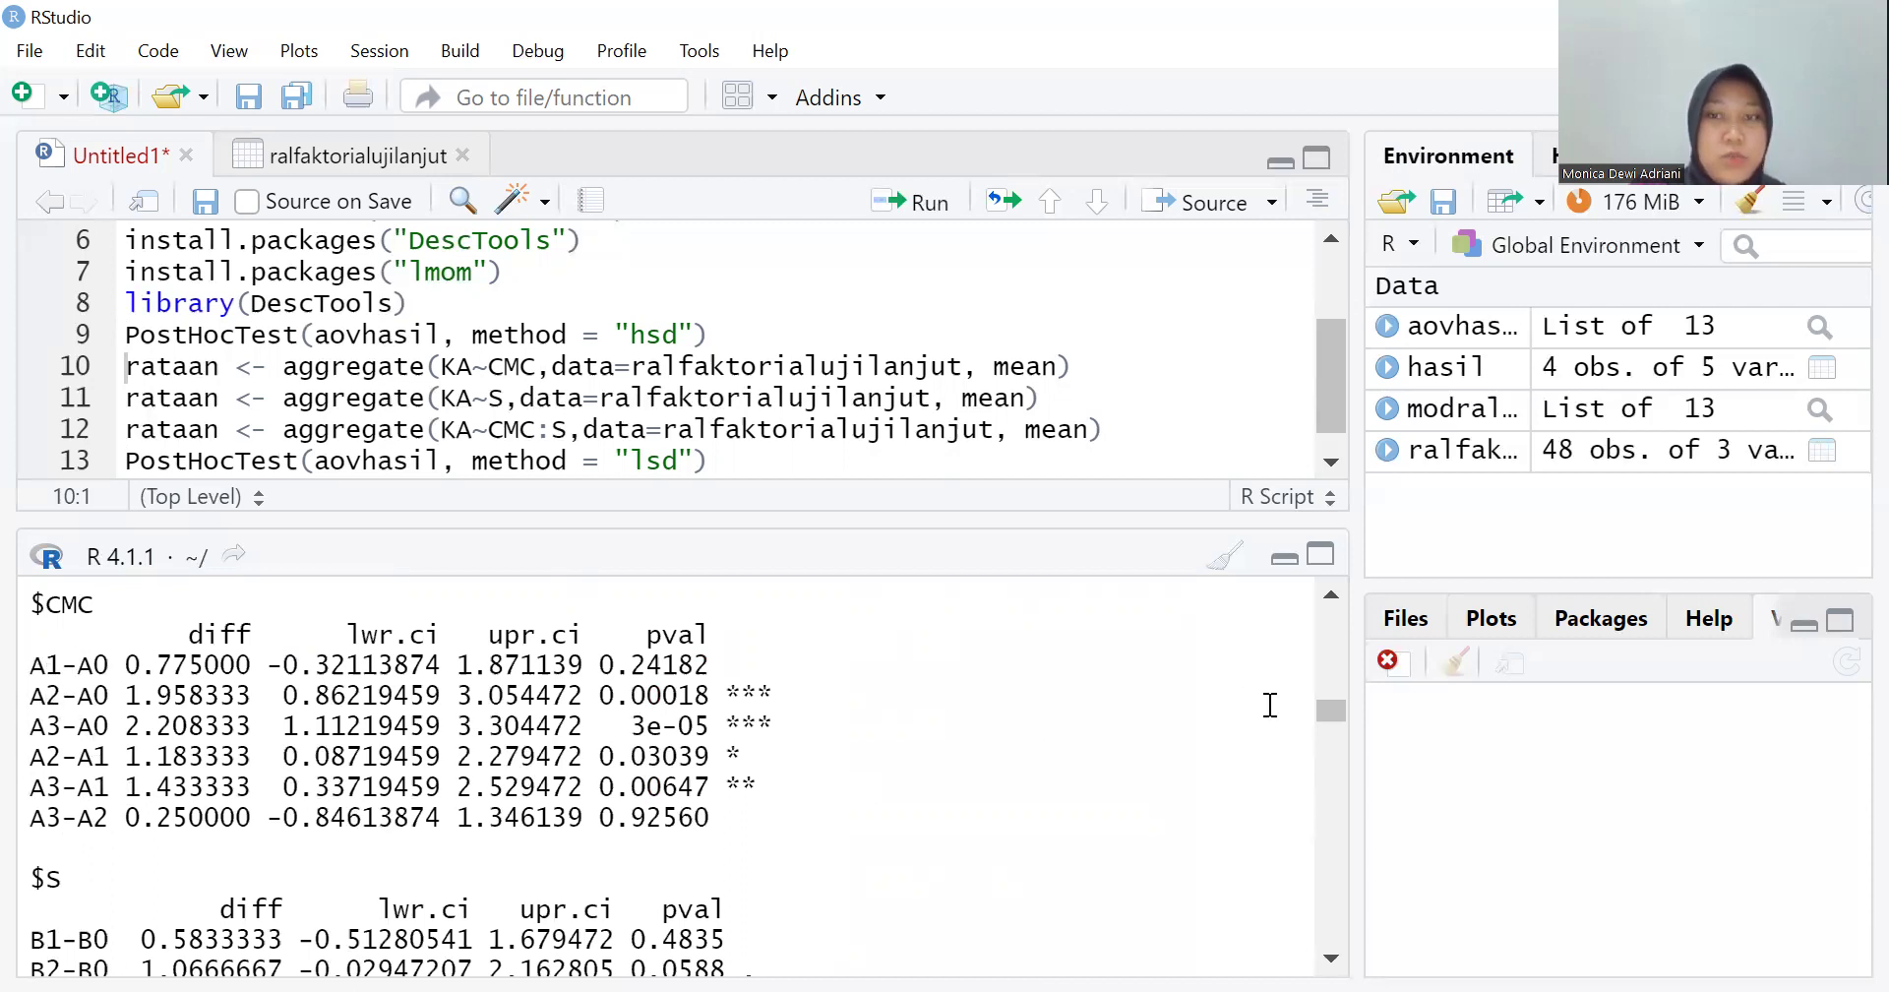
{"action": "left_click_drag", "start_coordinate": [1324, 718], "coordinate": [1323, 728]}
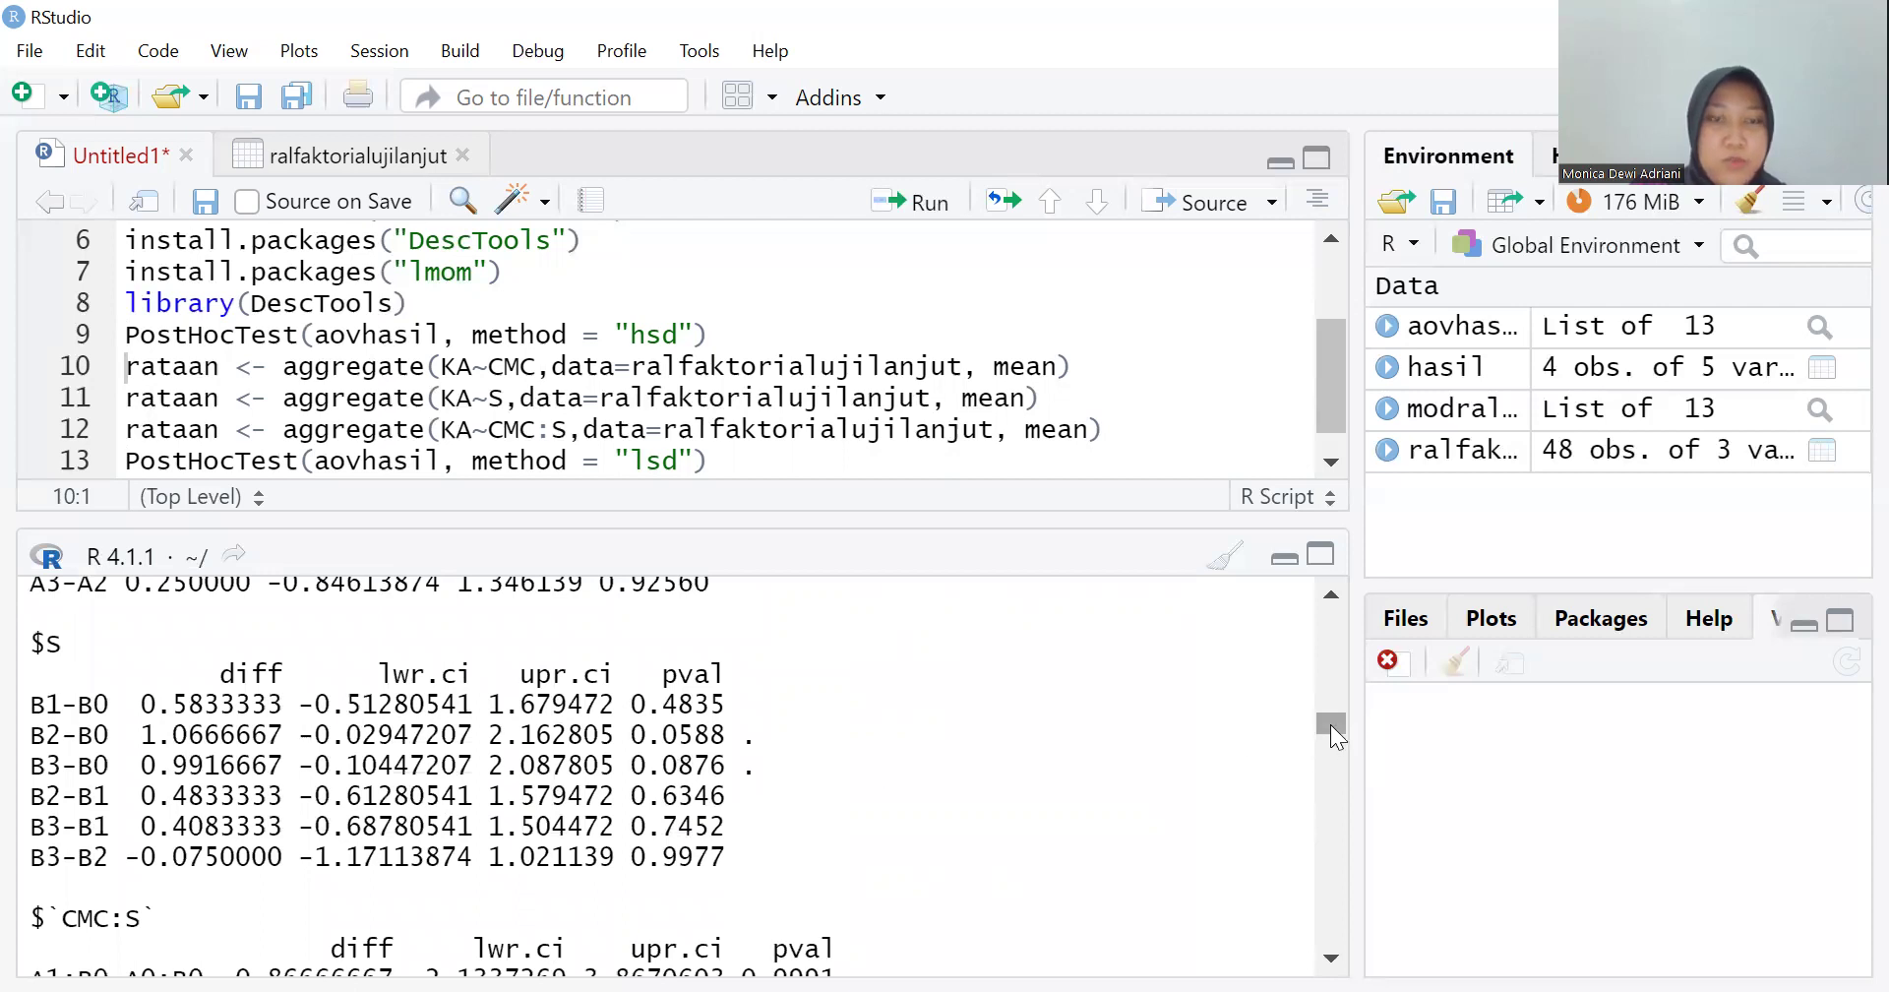
{"action": "left_click_drag", "start_coordinate": [1330, 722], "coordinate": [1332, 766]}
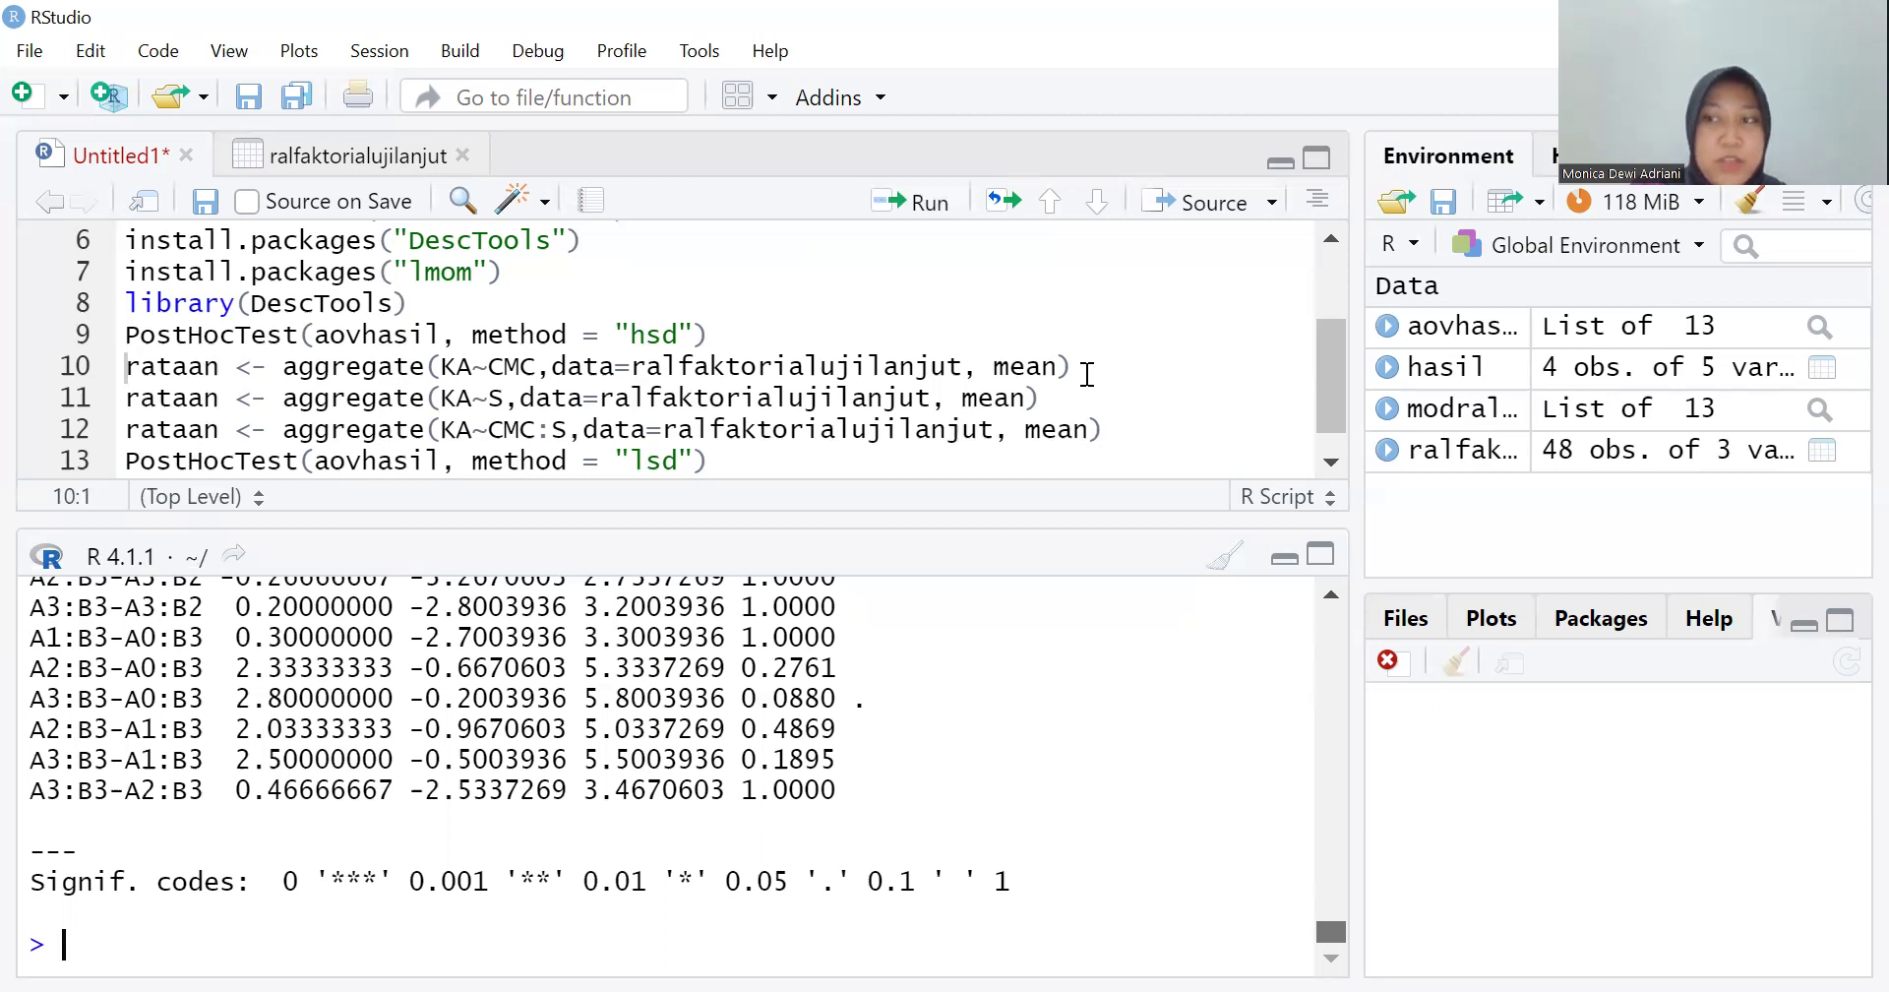
Compute the mean KA per CMC level into rataan, view that table and return to the script
{"action": "left_click", "coordinate": [909, 203]}
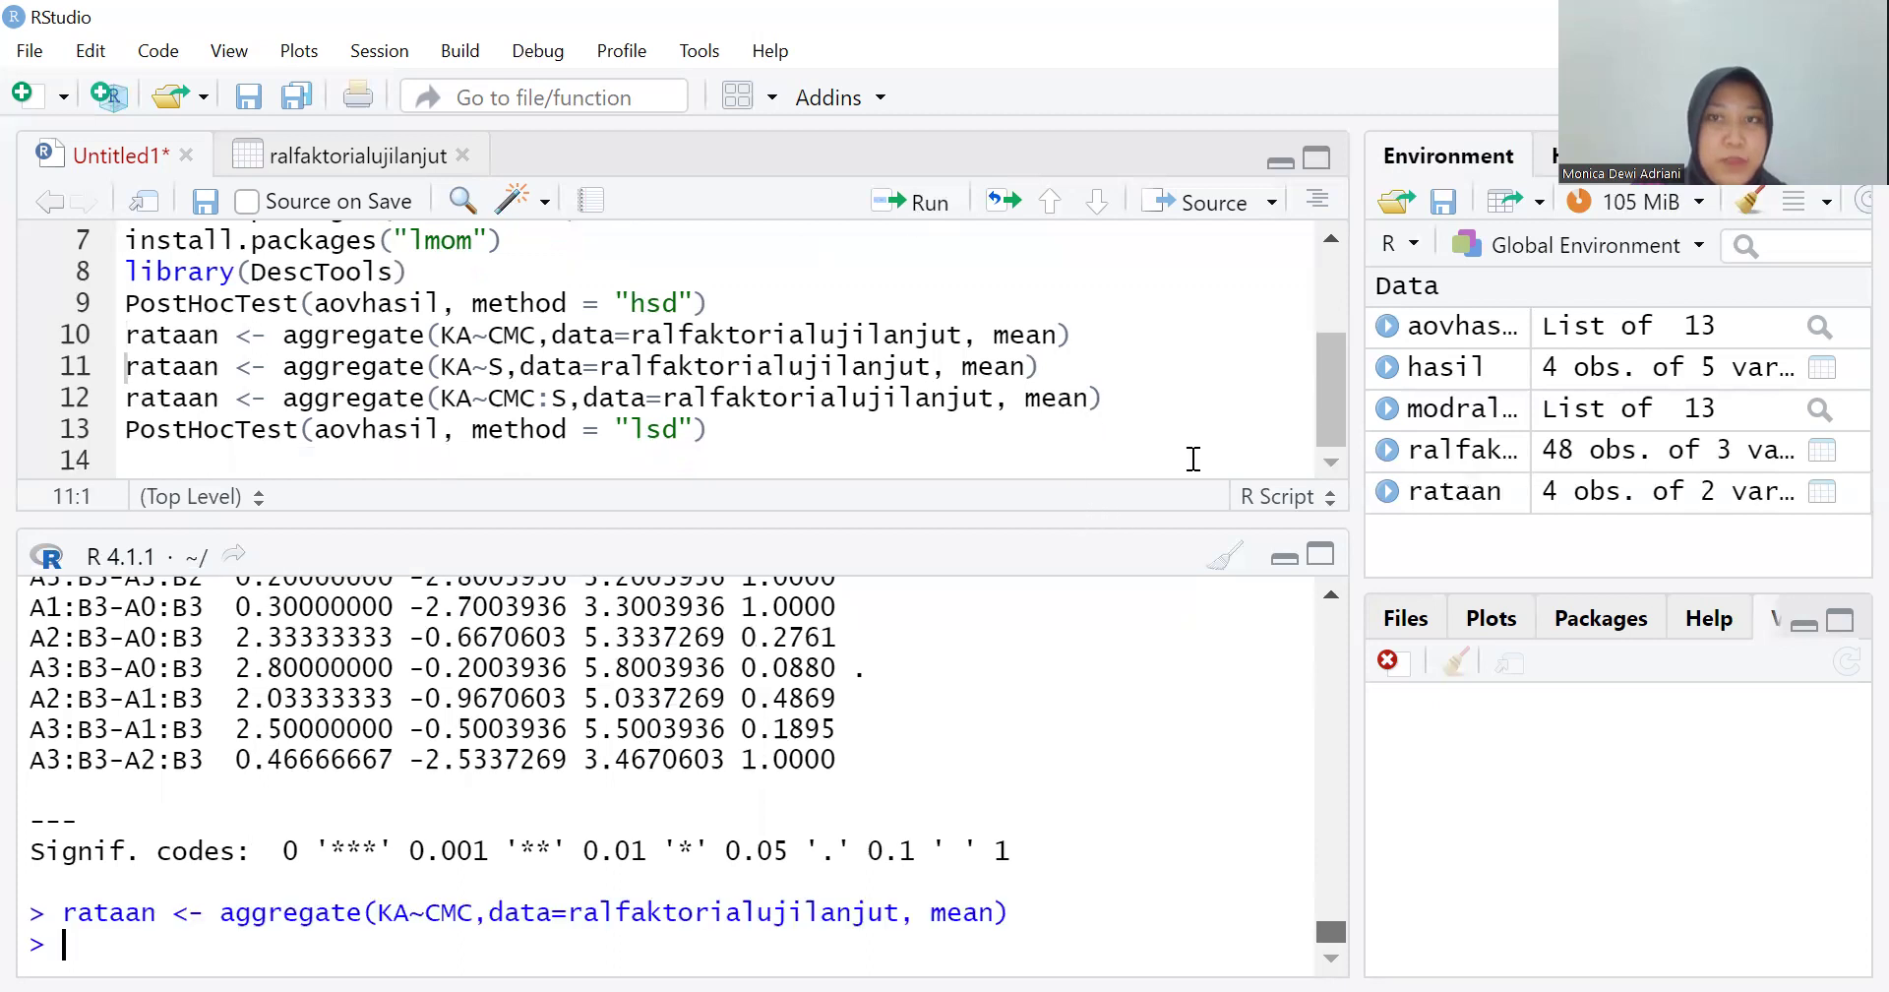
{"action": "left_click", "coordinate": [1433, 494]}
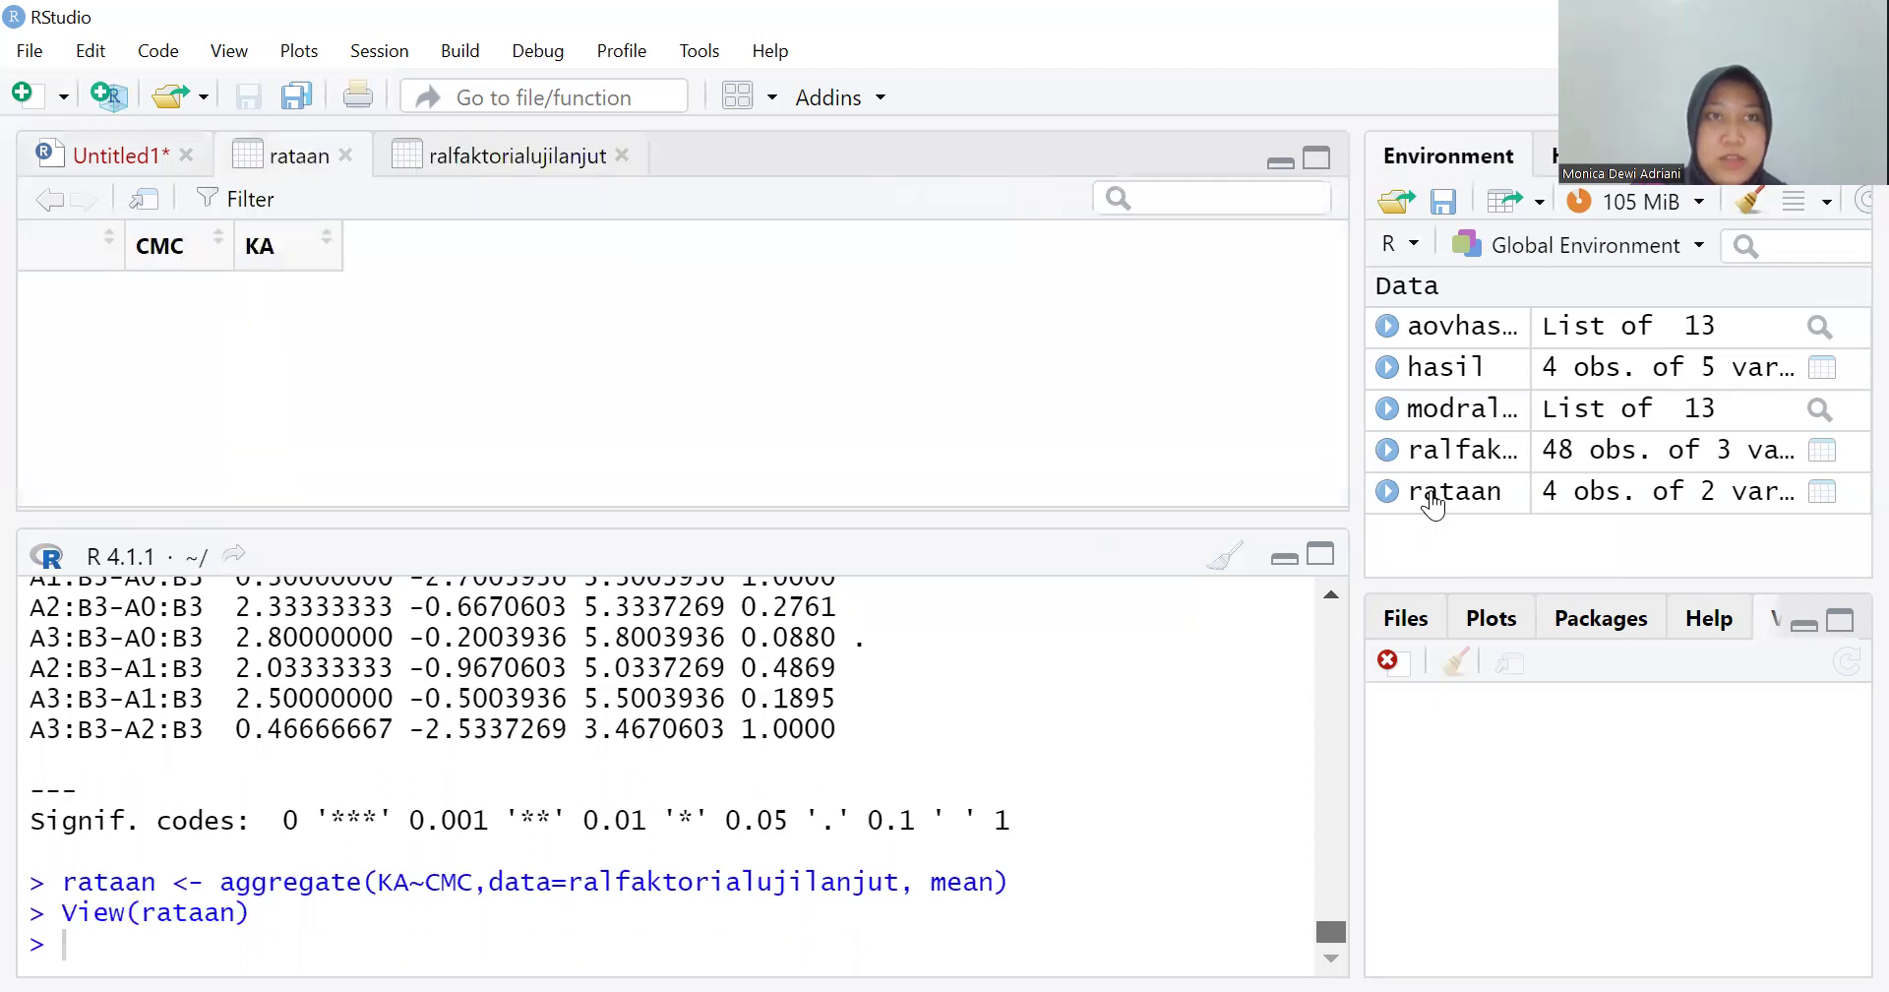
{"action": "left_click", "coordinate": [84, 153]}
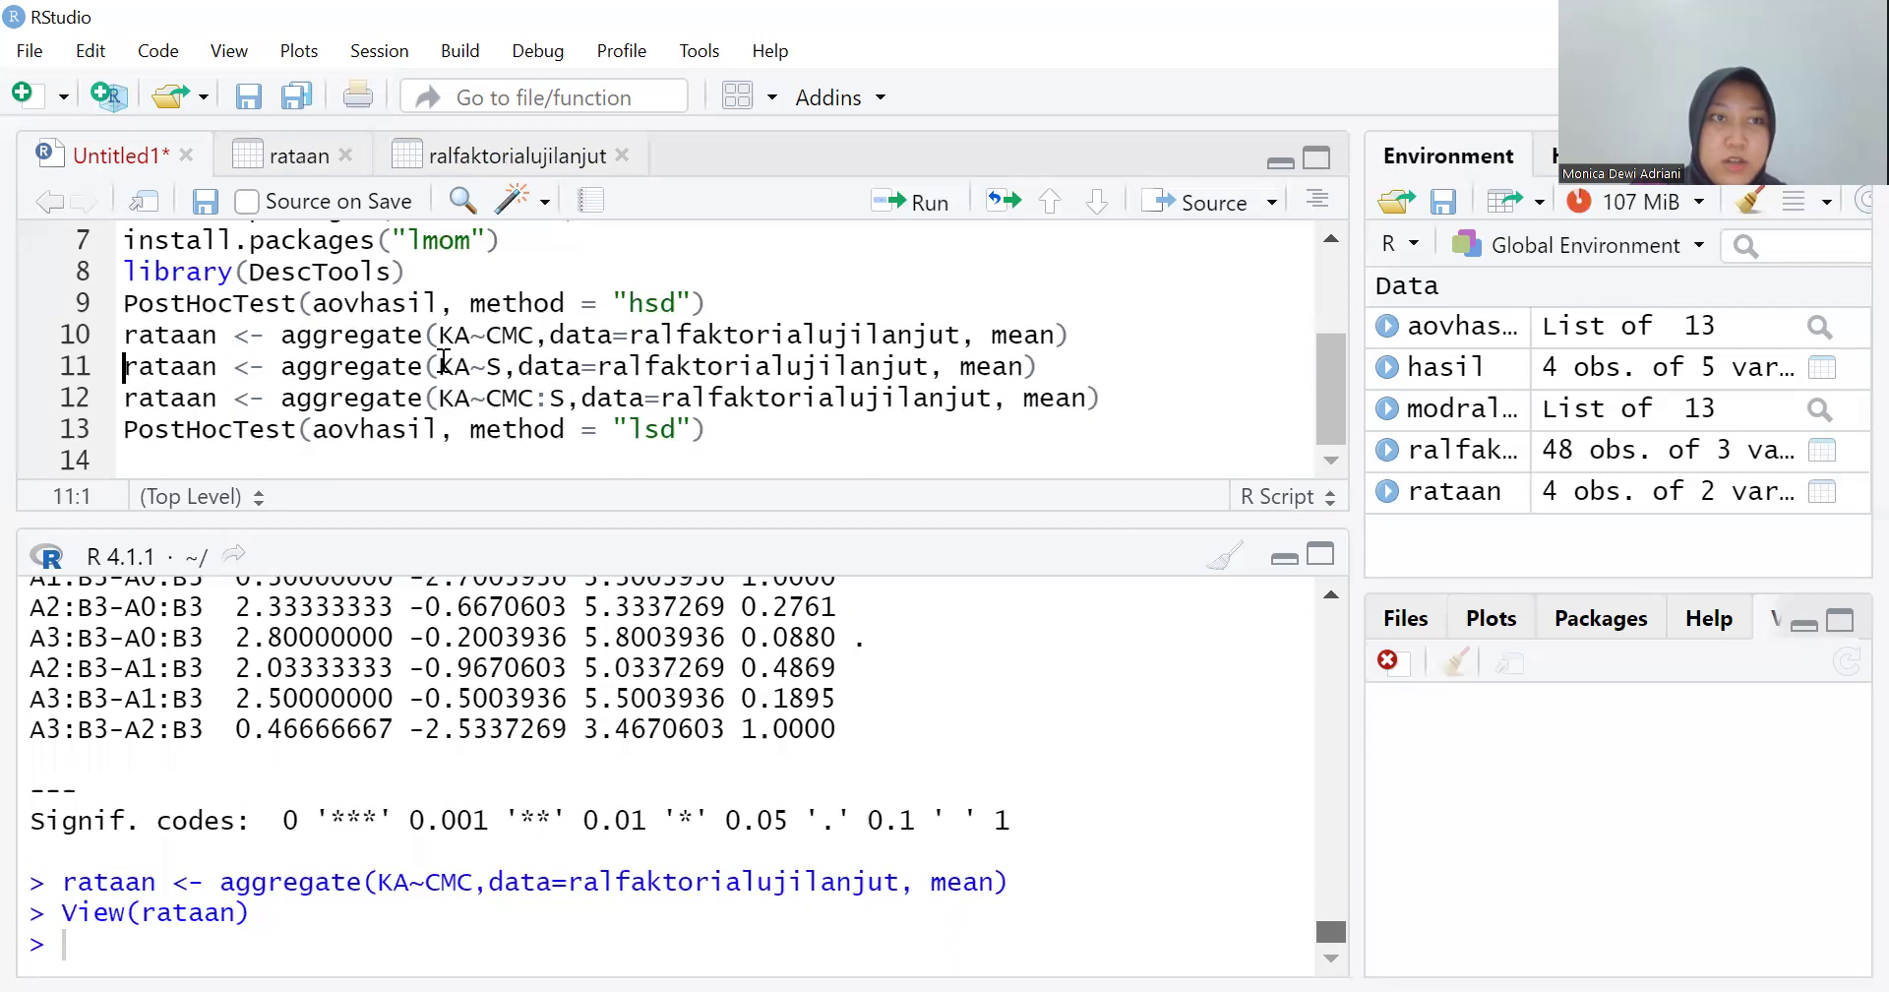
Run the rataan aggregate lines for mean KA by S and by CMC:S
{"action": "left_click", "coordinate": [899, 209]}
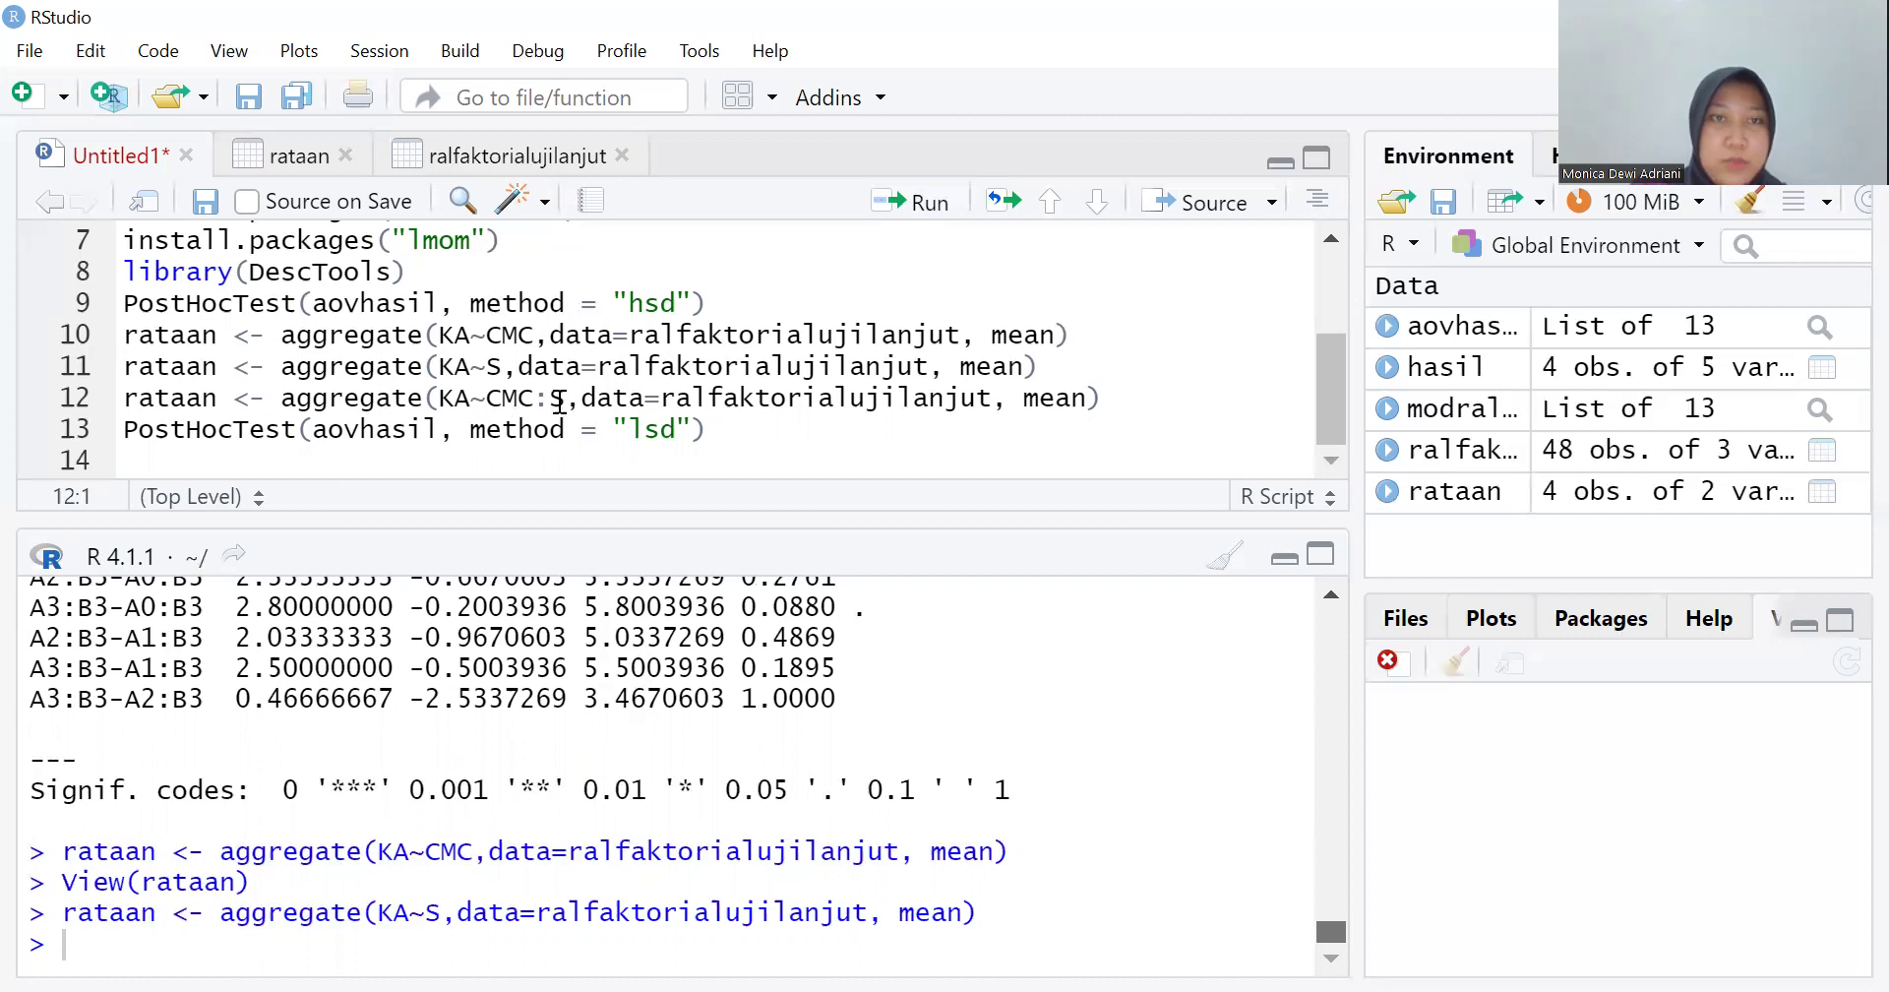
{"action": "left_click", "coordinate": [889, 206]}
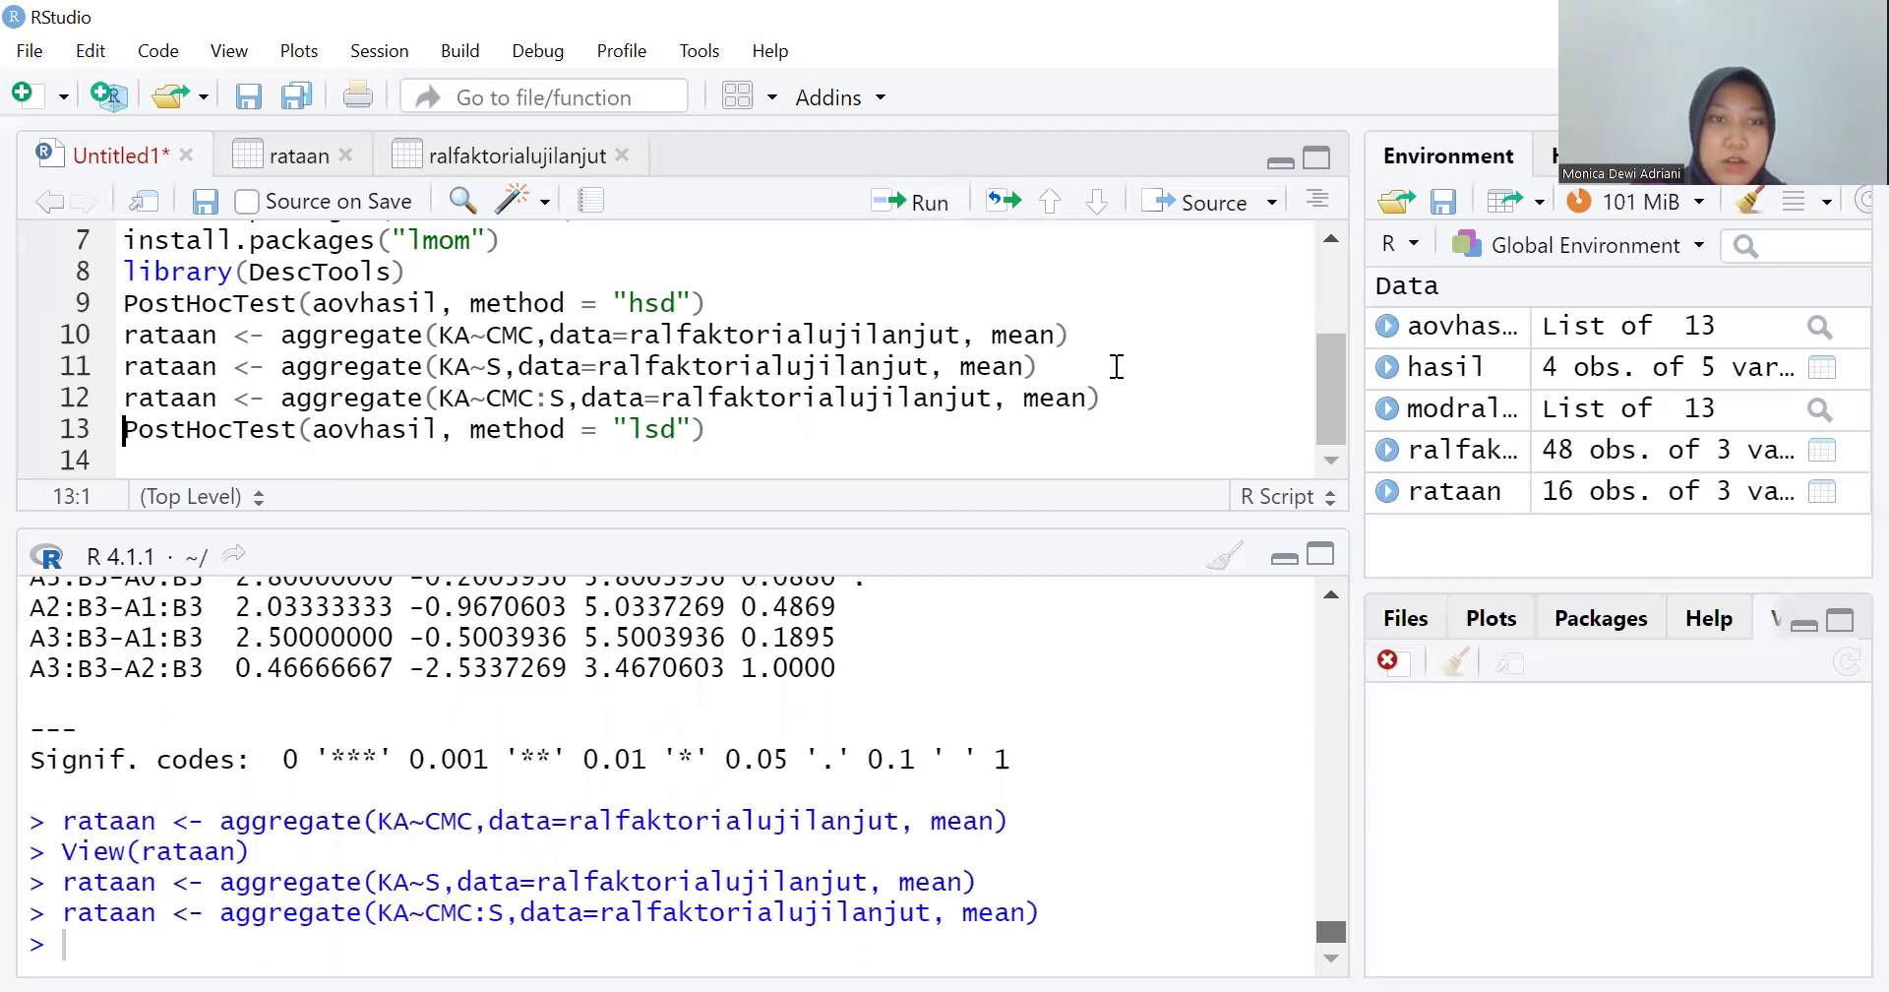
Examine the pairwise CMC:S comparisons in the HSD post hoc output
{"action": "left_click", "coordinate": [1338, 814]}
{"action": "left_click", "coordinate": [1325, 832]}
{"action": "scroll", "coordinate": [1325, 862], "scroll_direction": "down", "scroll_amount": 20}
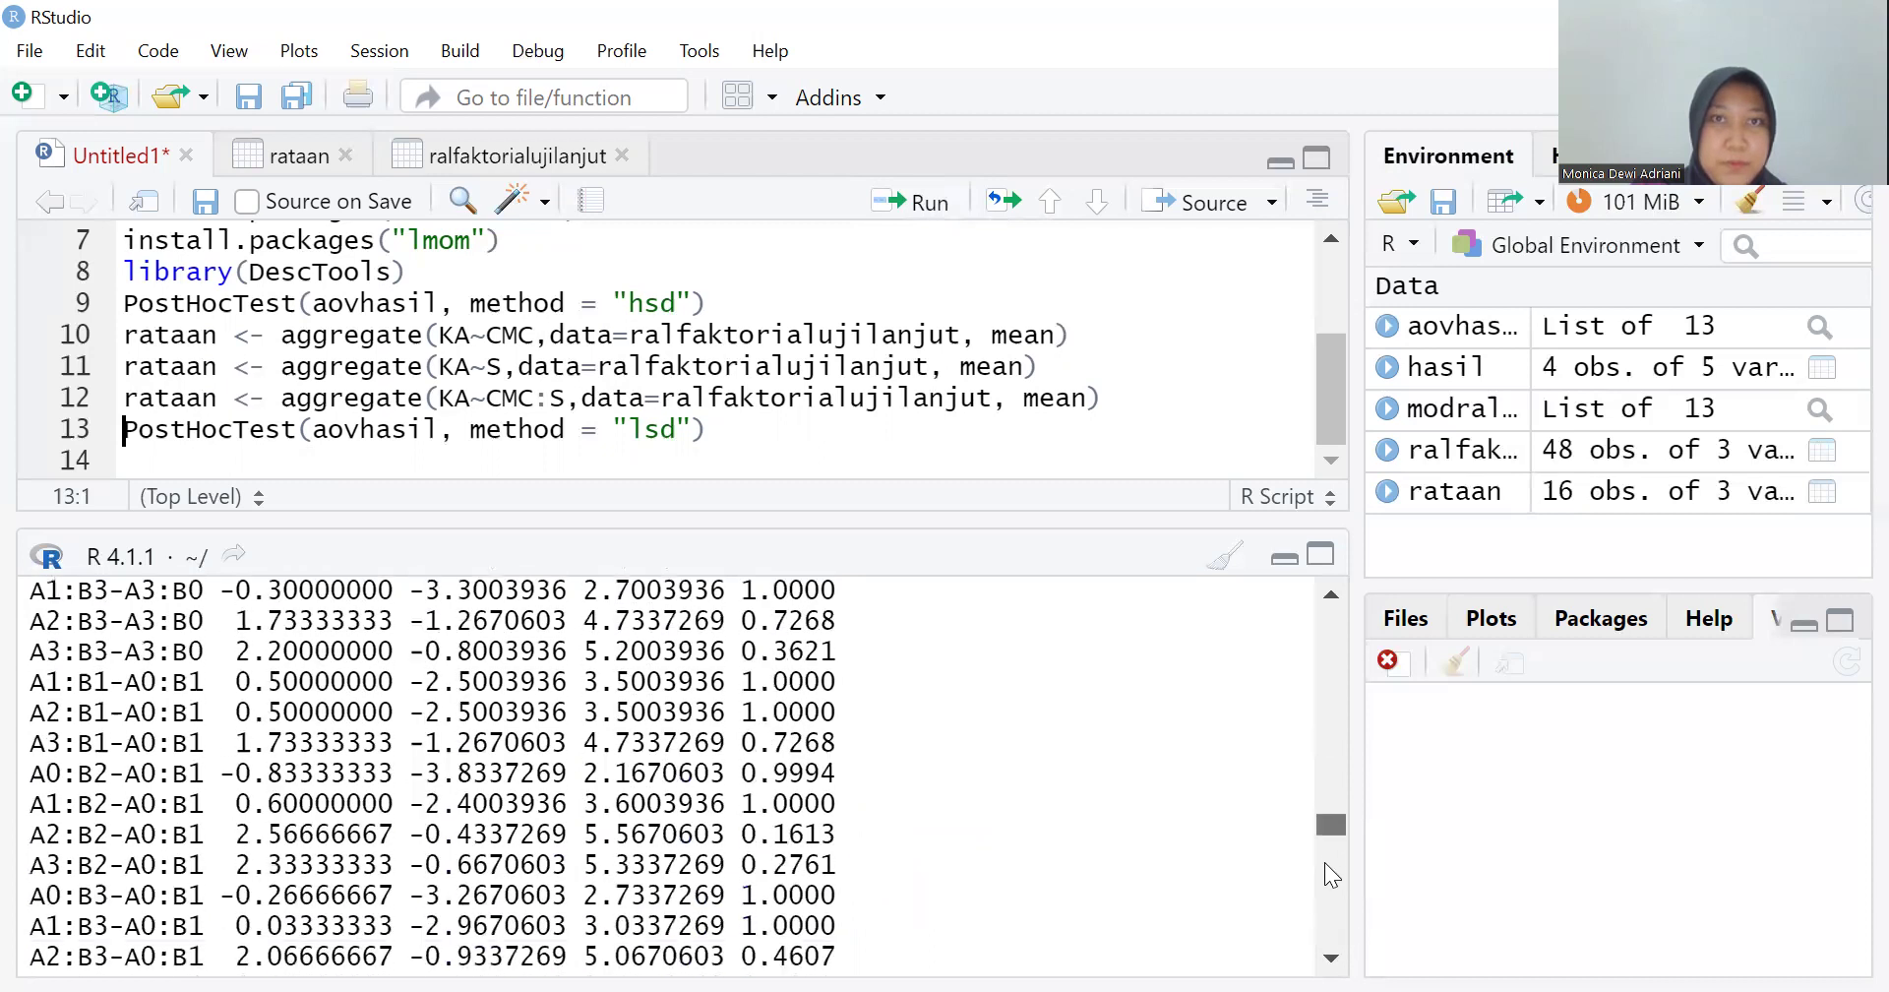
{"action": "scroll", "coordinate": [1333, 947], "scroll_direction": "up", "scroll_amount": 20}
{"action": "scroll", "coordinate": [1334, 948], "scroll_direction": "down", "scroll_amount": 15}
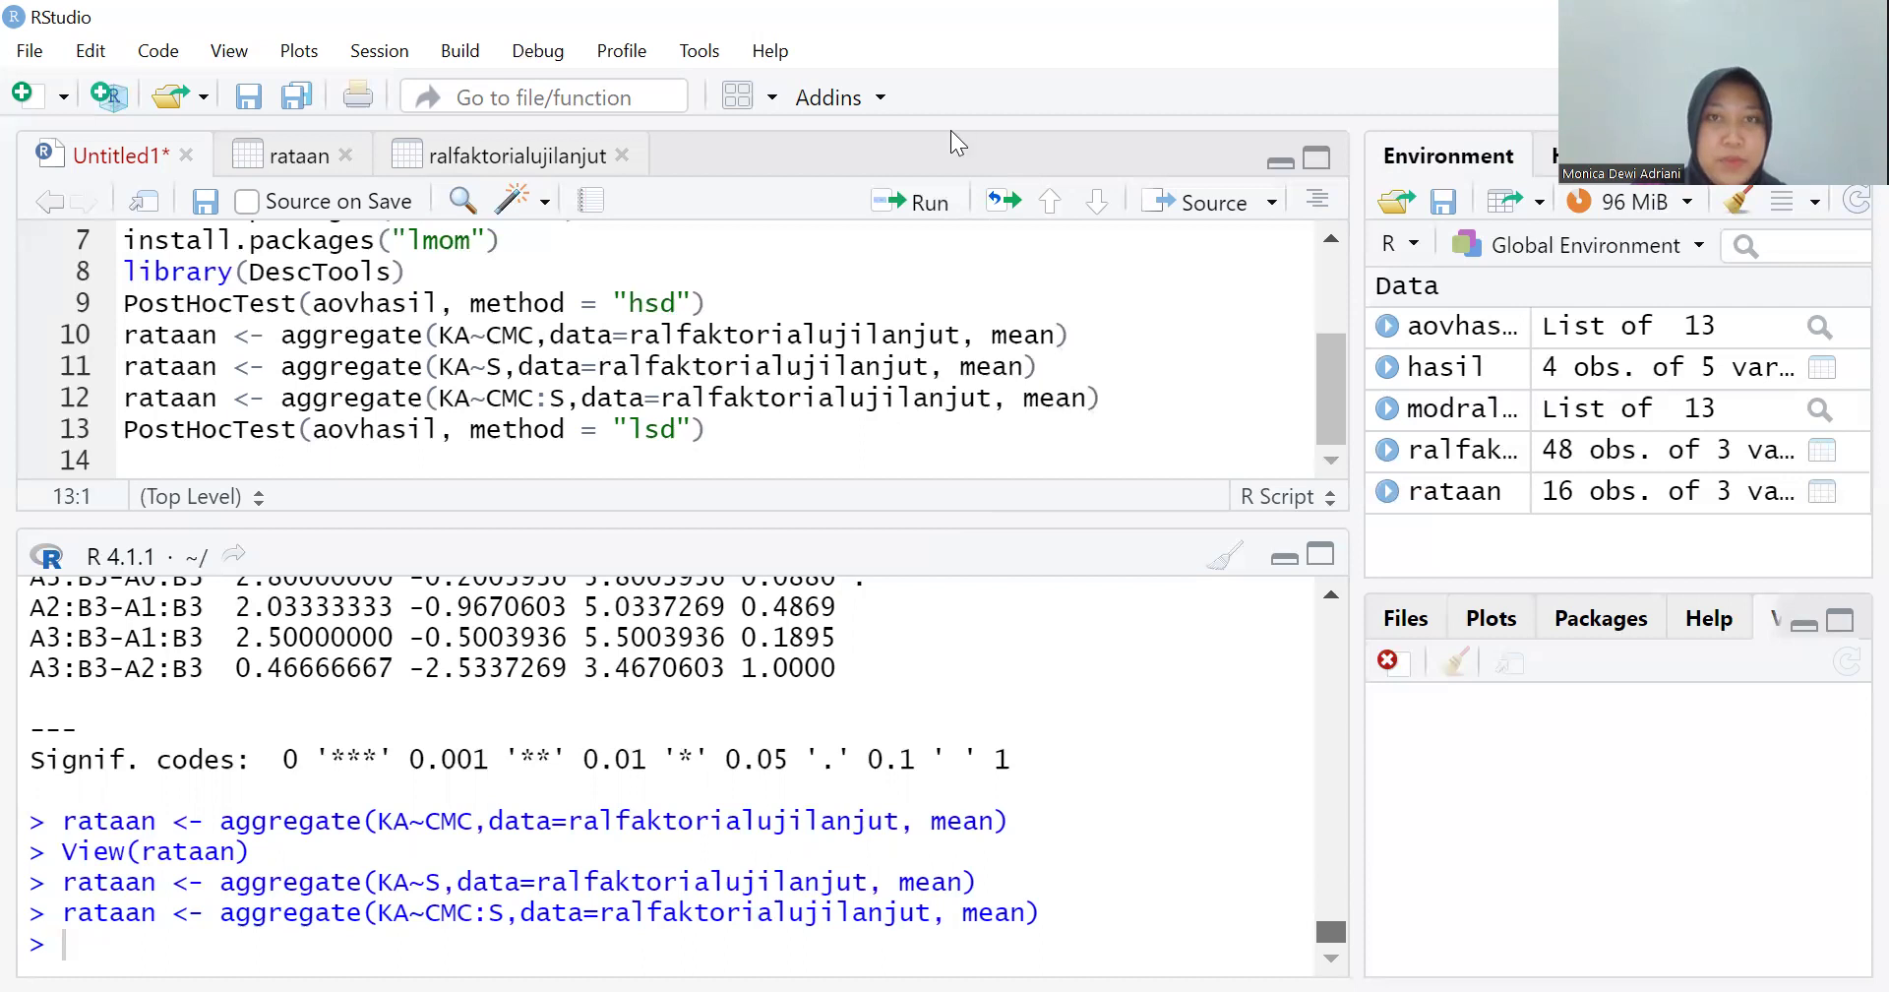
Run PostHocTest on aovhasil with method "lsd" and review its CMC, S and CMC:S comparisons in the console
{"action": "left_click", "coordinate": [906, 202]}
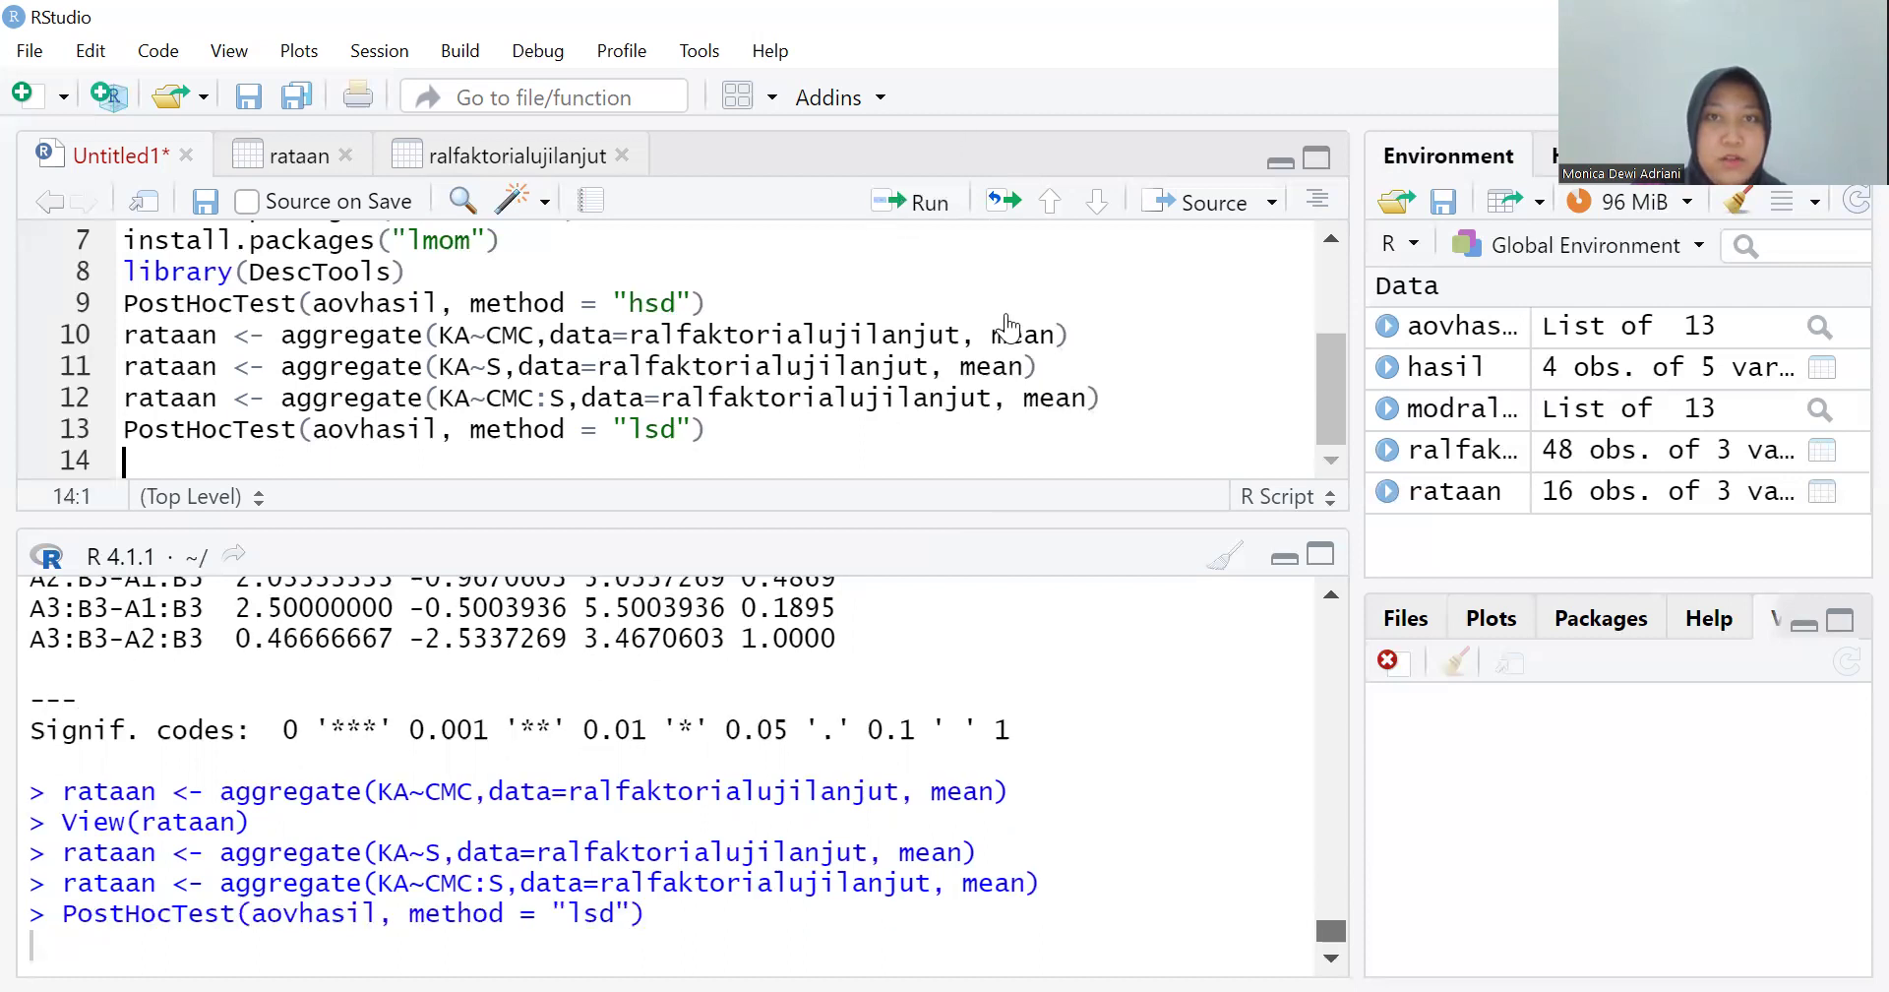
{"action": "left_click_drag", "start_coordinate": [1338, 925], "coordinate": [1346, 836]}
{"action": "scroll", "coordinate": [1346, 825], "scroll_direction": "up", "scroll_amount": 15}
{"action": "scroll", "coordinate": [1329, 722], "scroll_direction": "down", "scroll_amount": 1}
{"action": "scroll", "coordinate": [1329, 689], "scroll_direction": "up", "scroll_amount": 1}
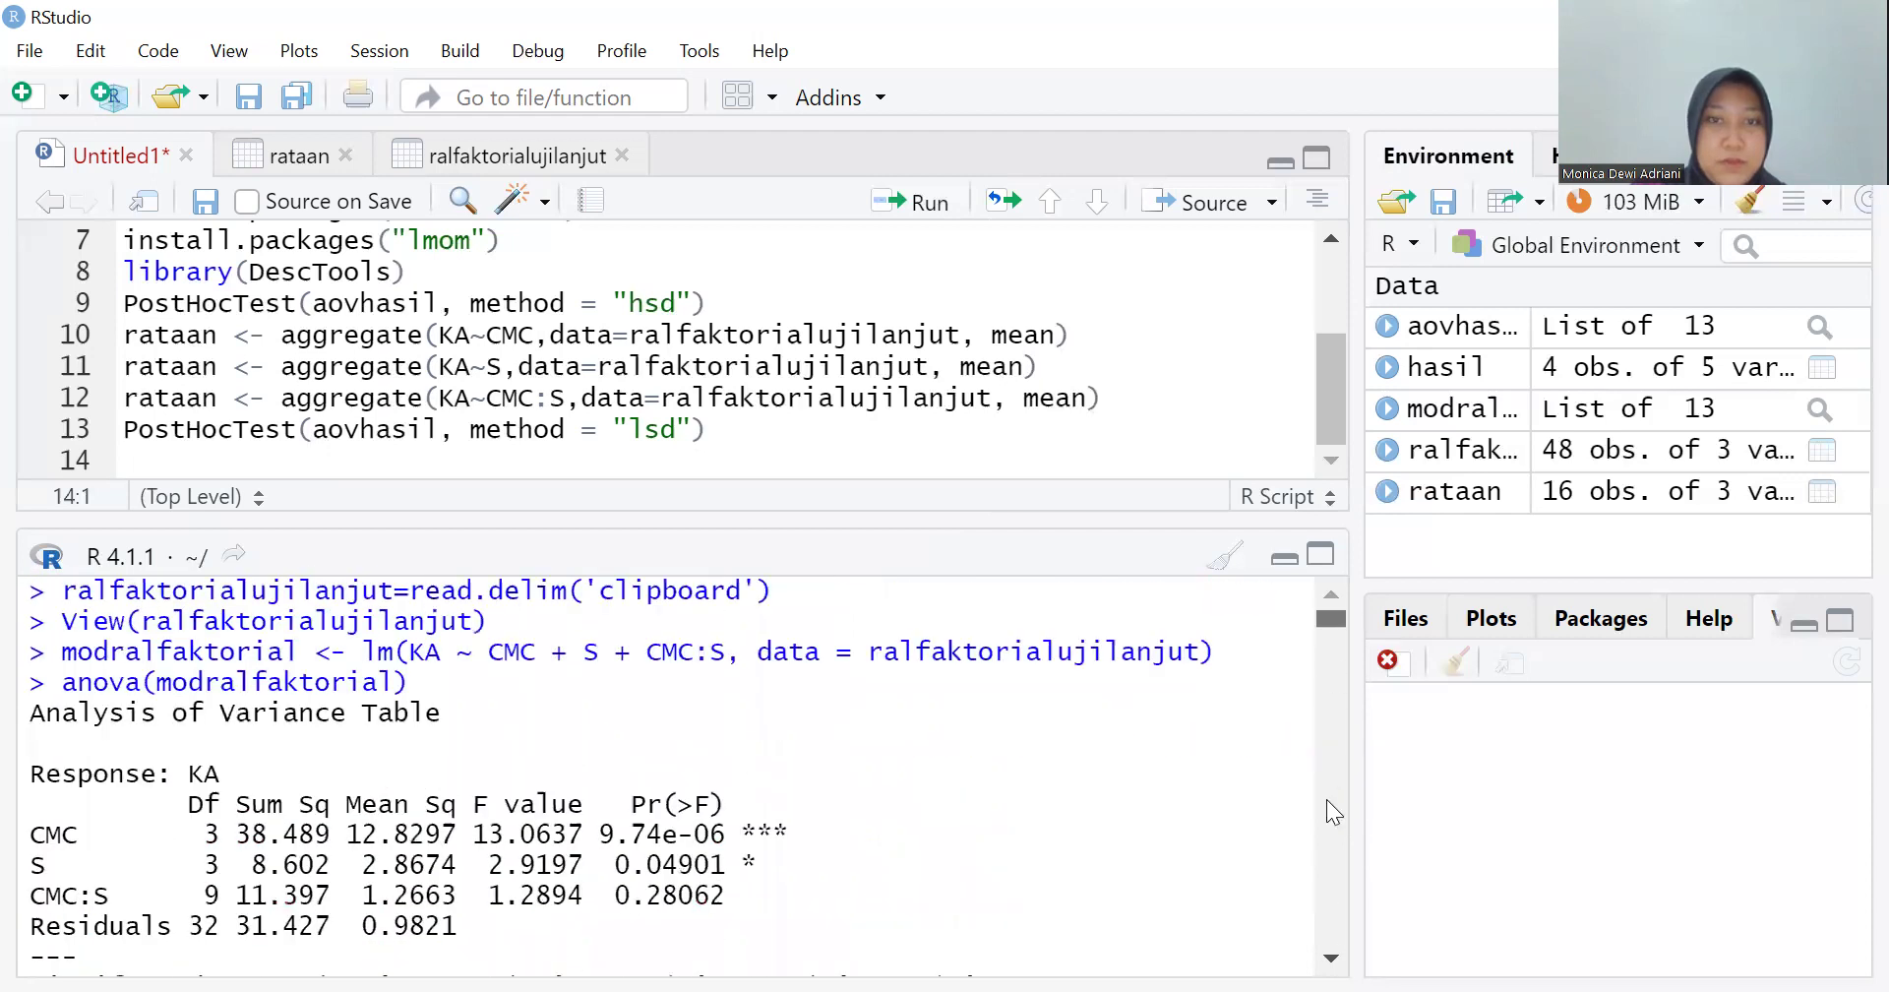
{"action": "scroll", "coordinate": [1326, 799], "scroll_direction": "down", "scroll_amount": 20}
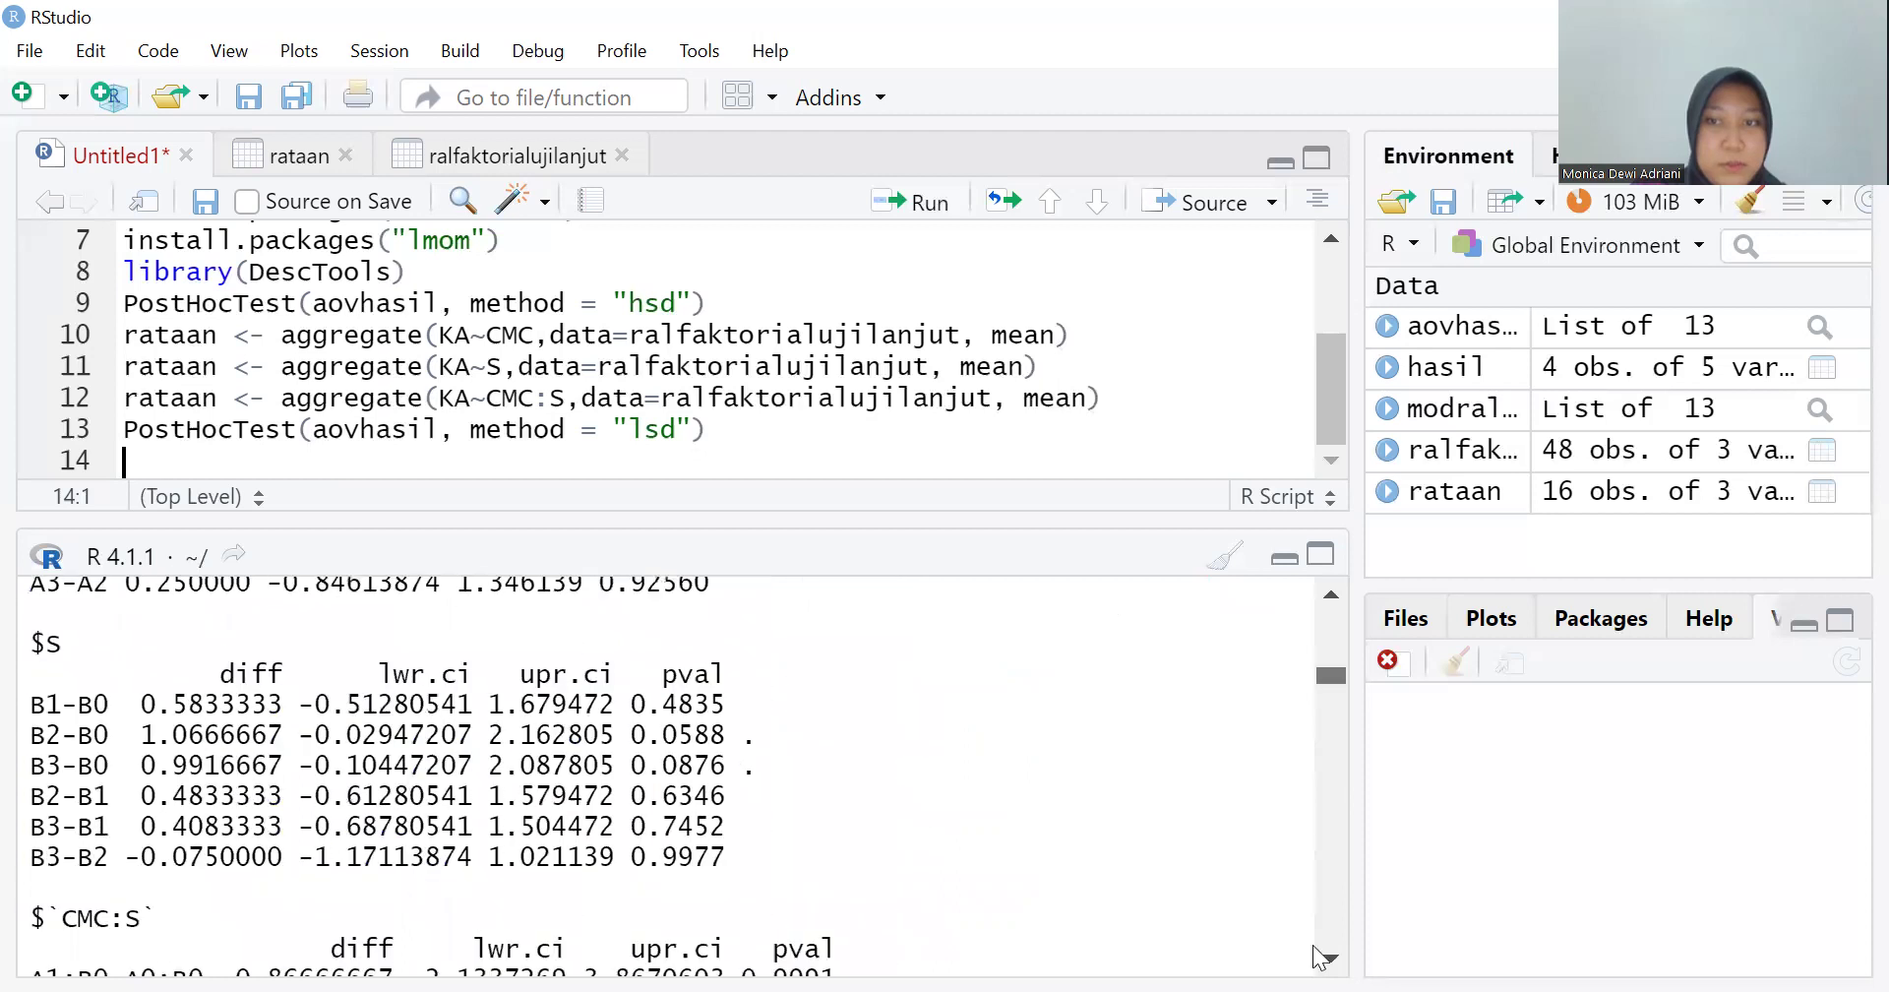
{"action": "scroll", "coordinate": [1324, 957], "scroll_direction": "down", "scroll_amount": 5}
{"action": "scroll", "coordinate": [1348, 620], "scroll_direction": "up", "scroll_amount": 10}
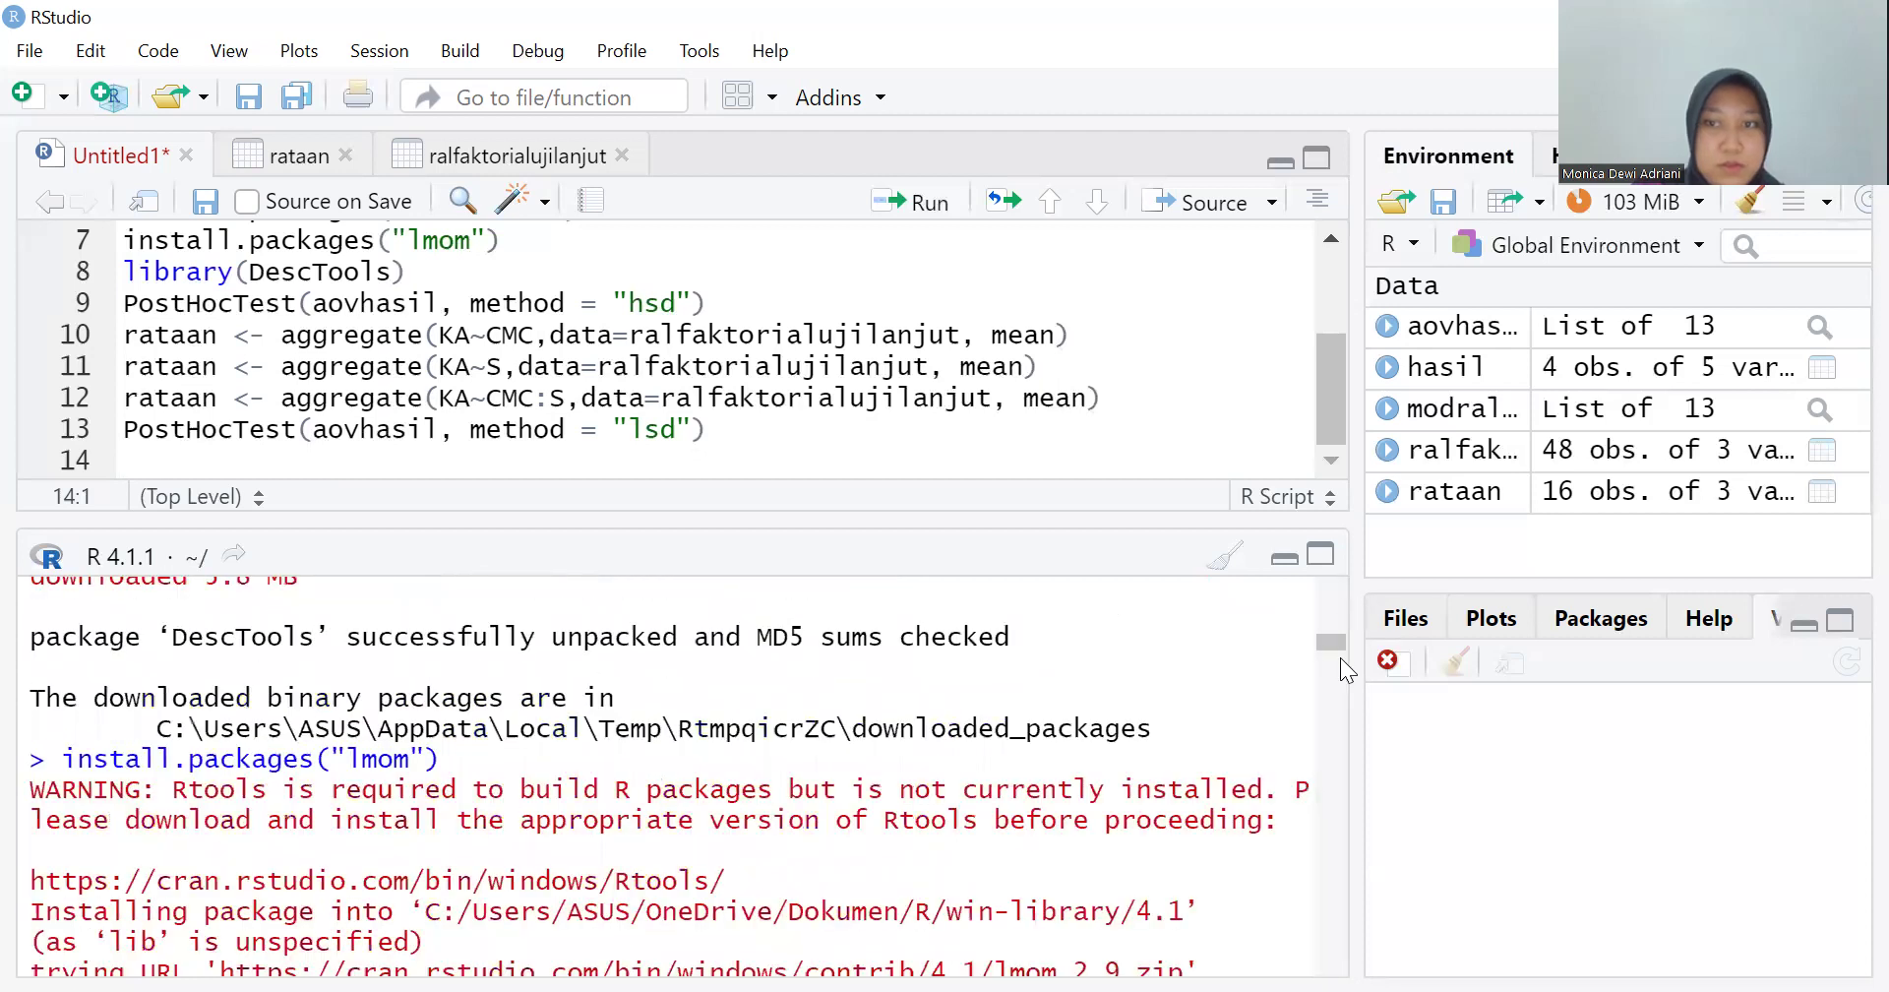
{"action": "left_click_drag", "start_coordinate": [1334, 645], "coordinate": [1298, 807]}
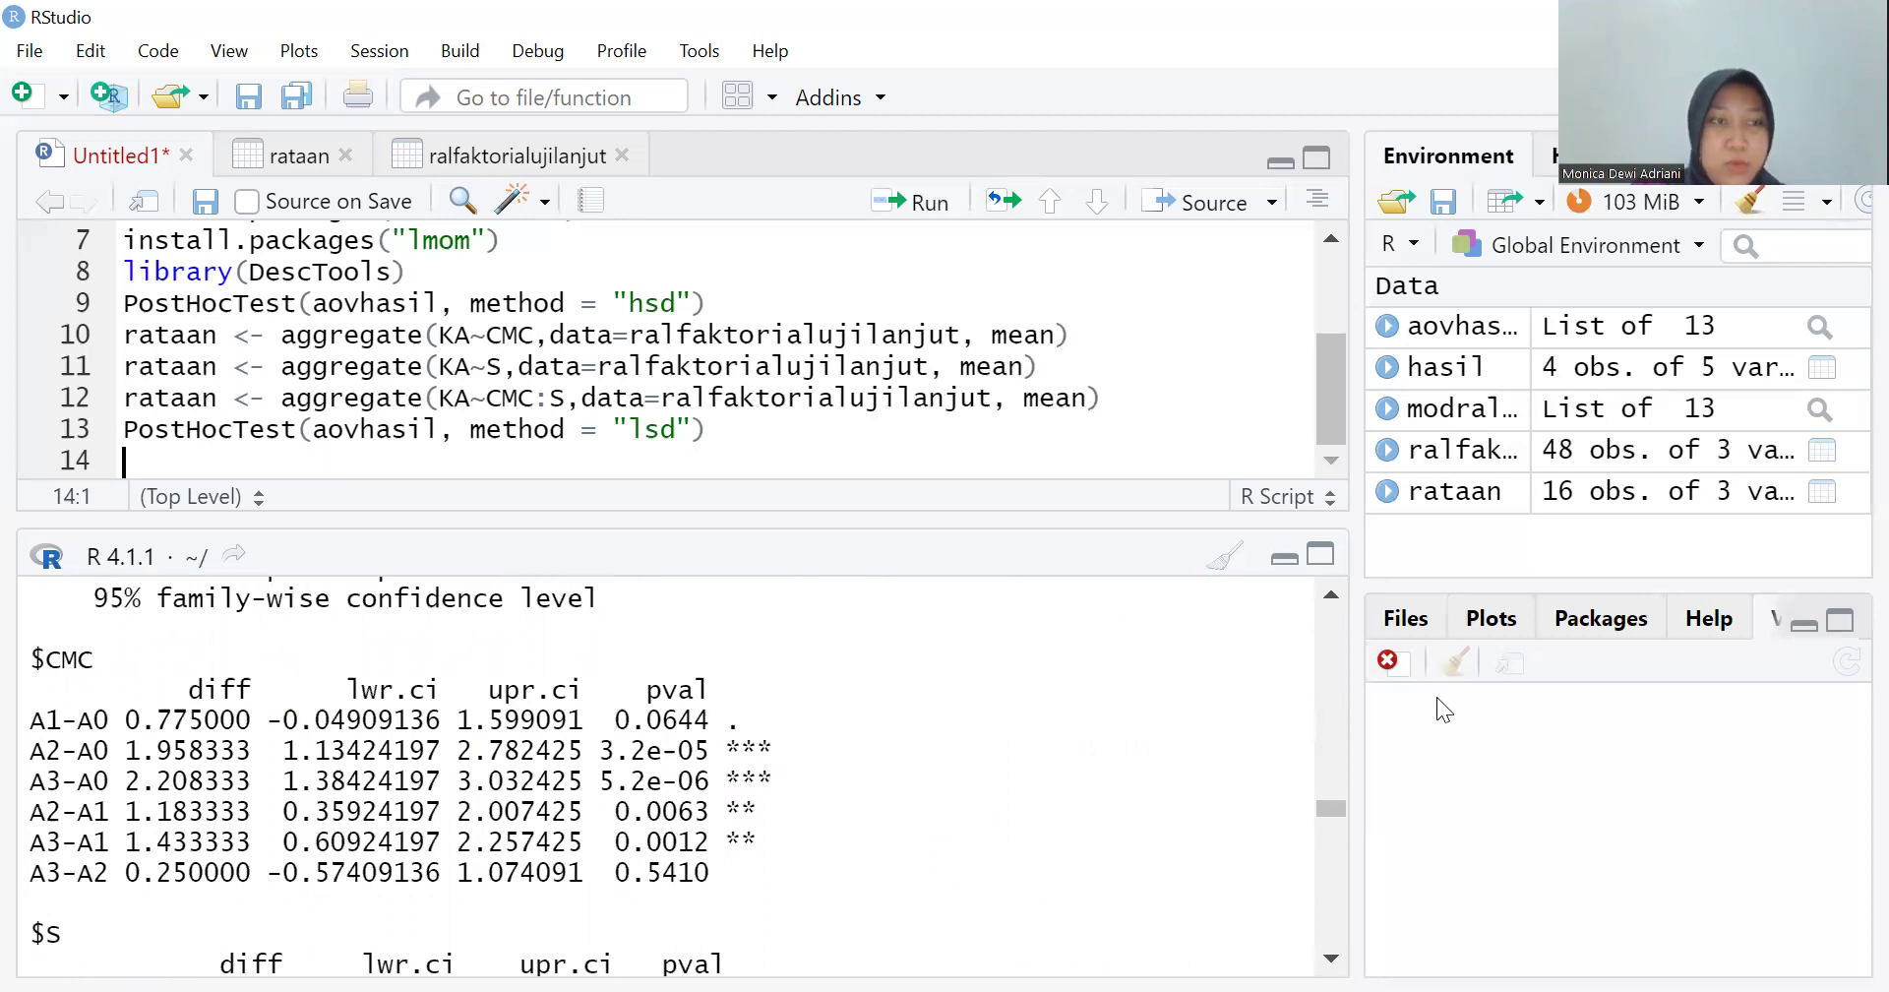
{"action": "left_click_drag", "start_coordinate": [1329, 807], "coordinate": [1326, 817]}
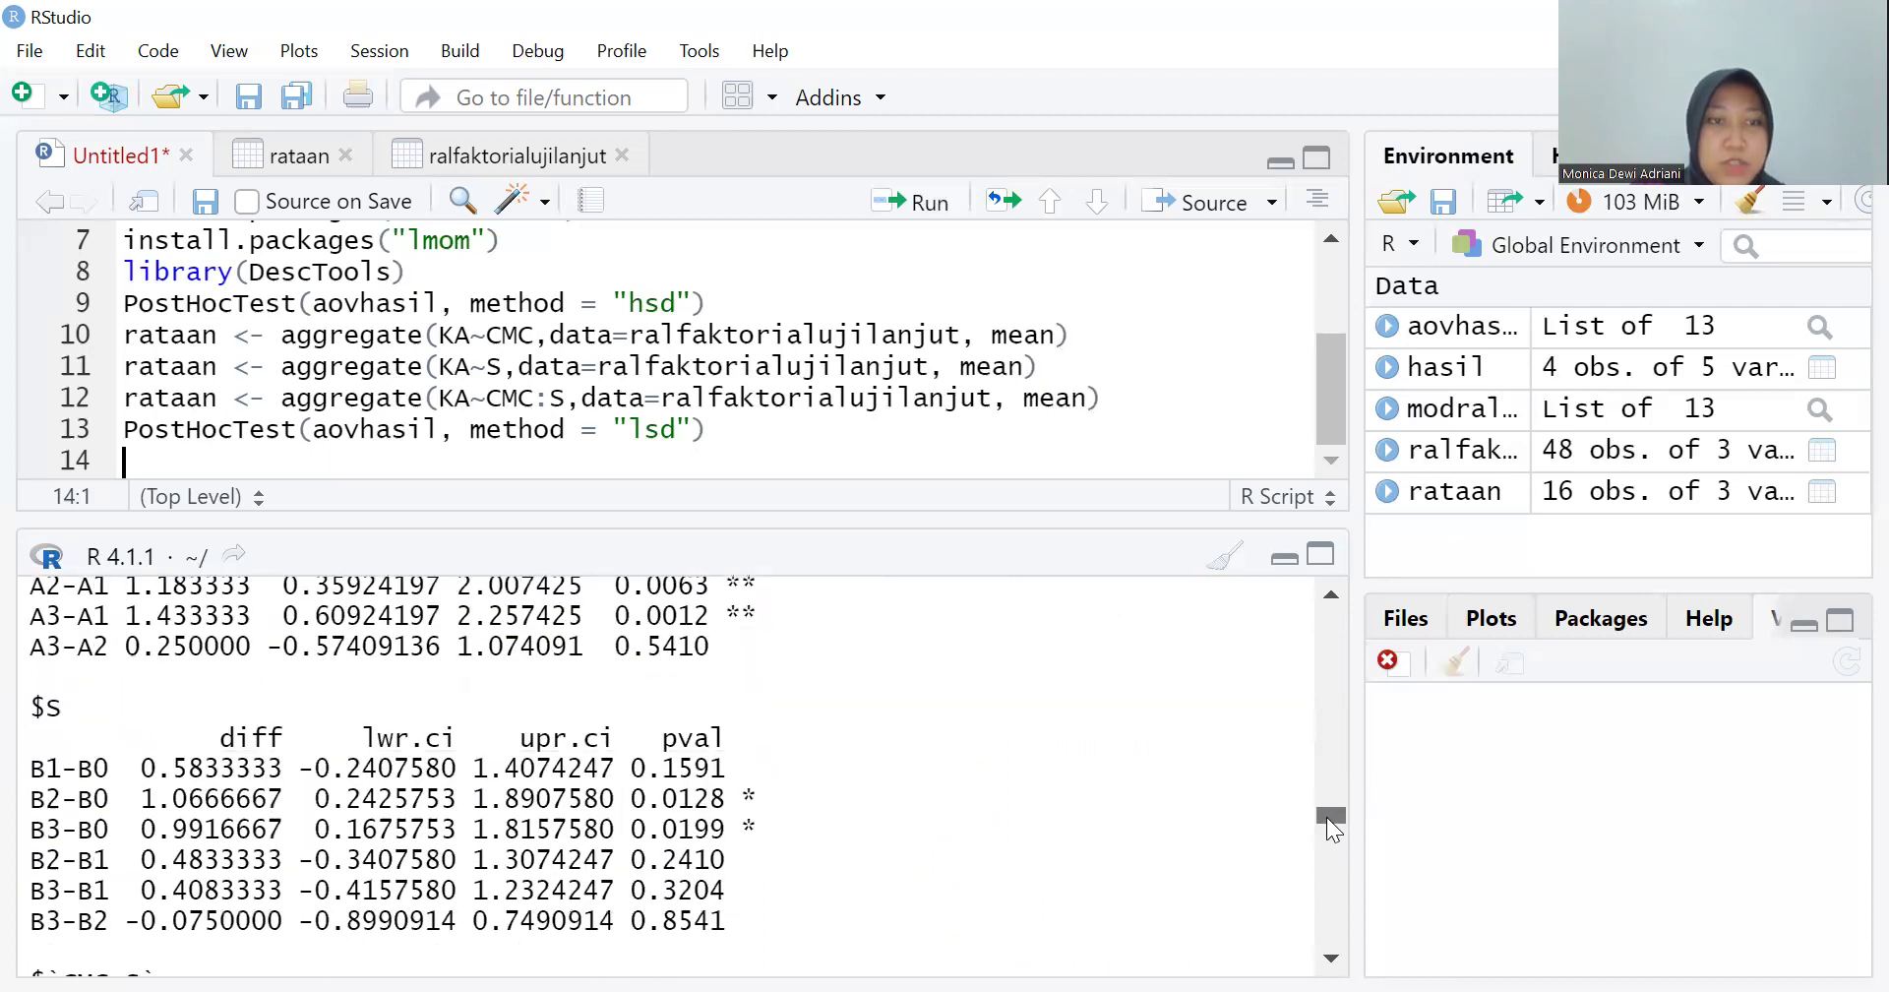
{"action": "left_click", "coordinate": [1326, 827]}
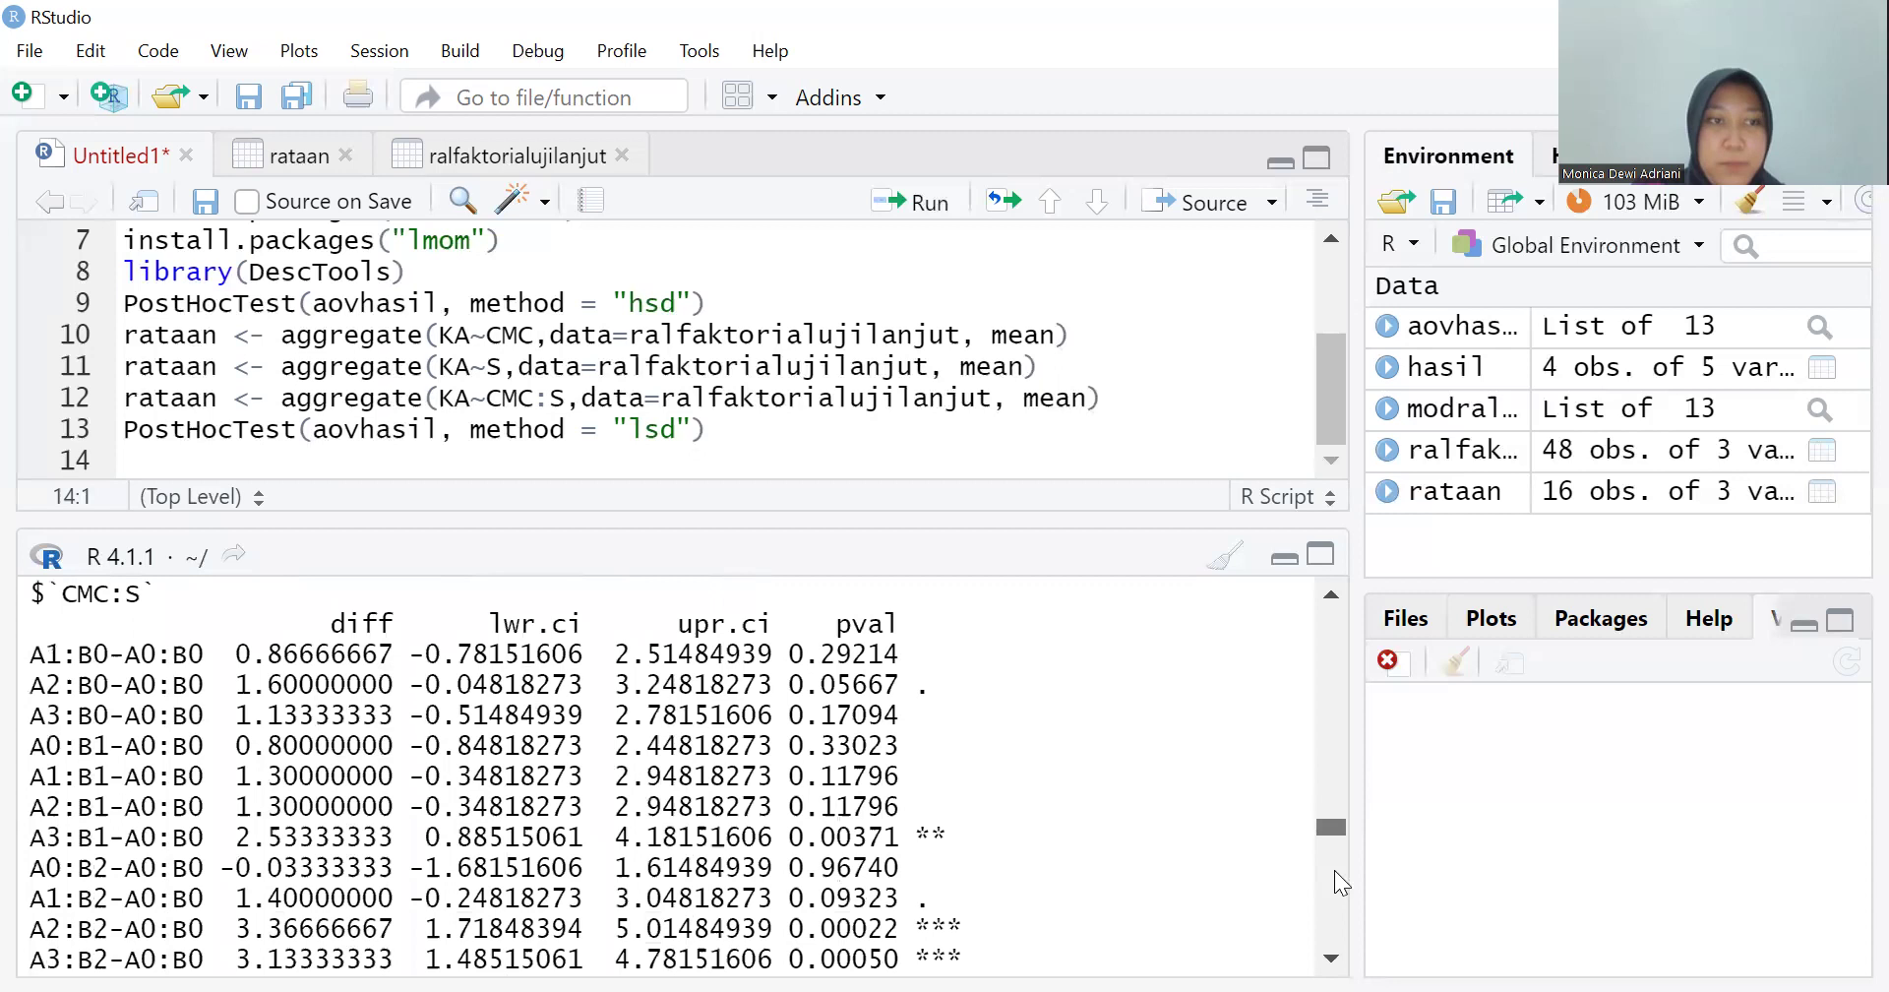
Examine the remaining pairwise CMC:S comparisons in the LSD post hoc output
{"action": "scroll", "coordinate": [1330, 836], "scroll_direction": "down", "scroll_amount": 10}
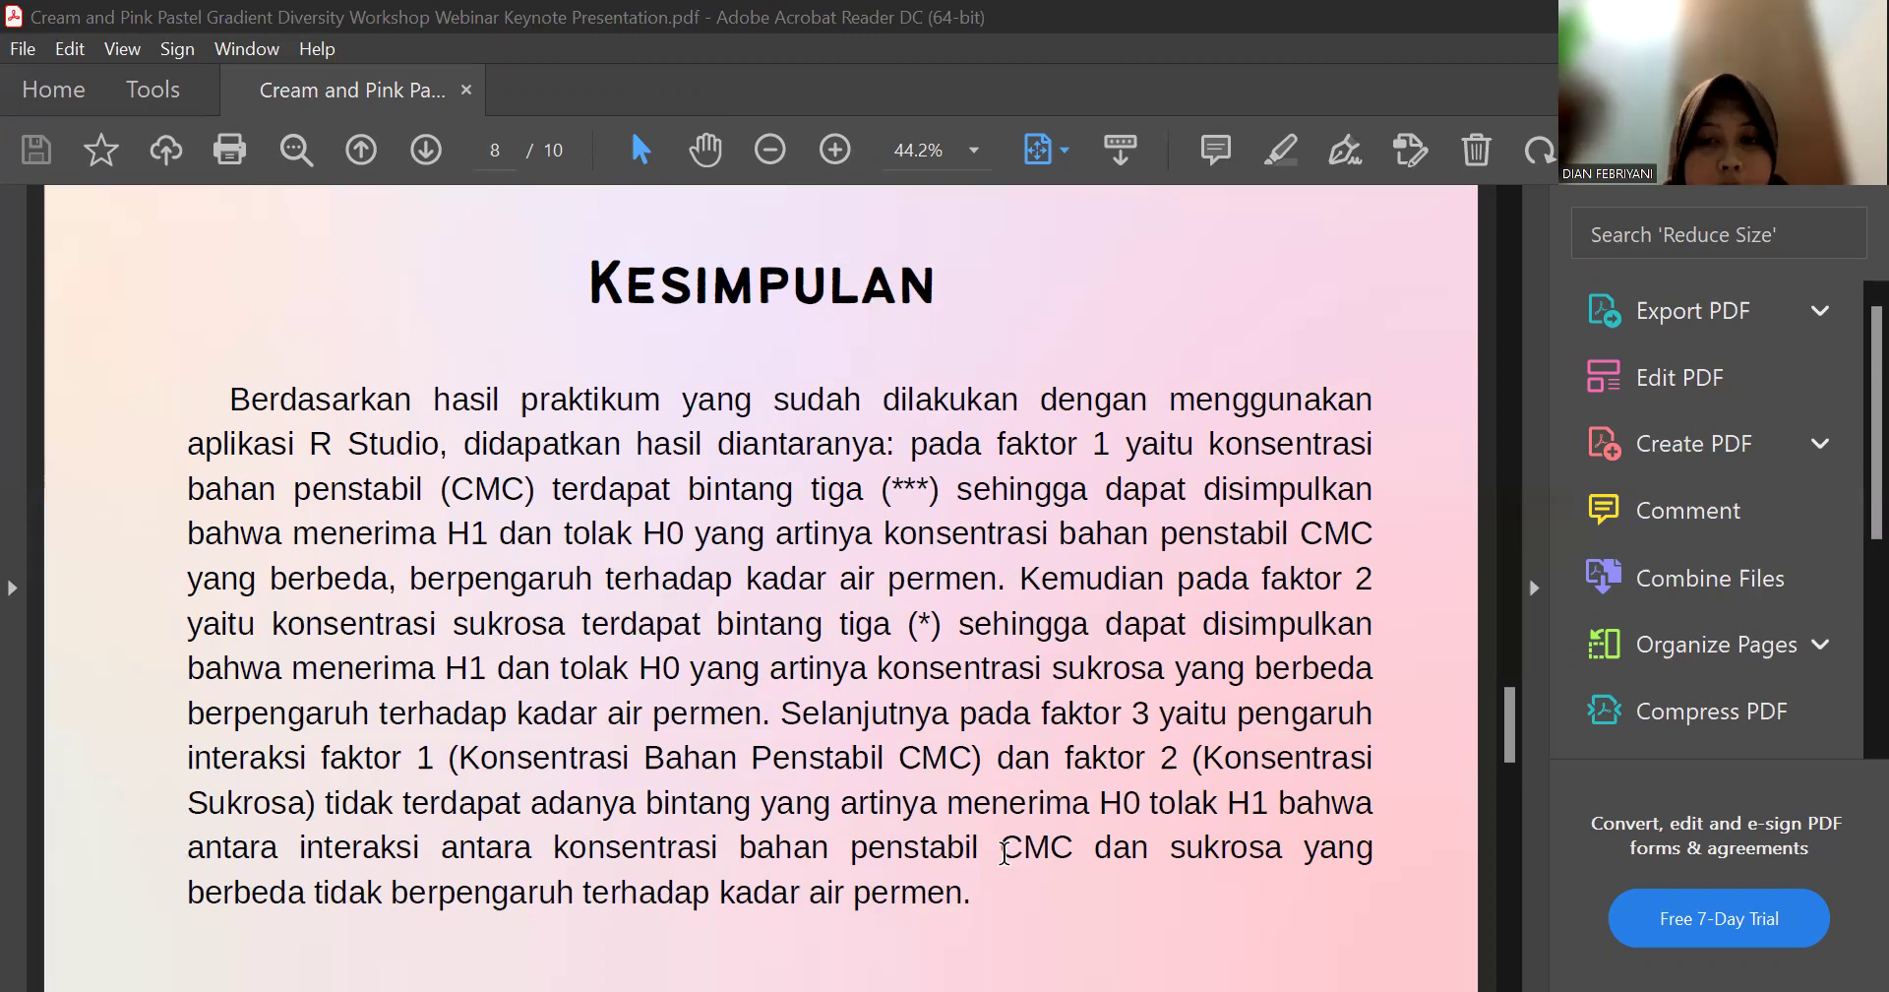
Read the Kesimpulan and Kesimpulan Lanjutan pages of the presentation PDF in Adobe Acrobat Reader, continuing to the closing Terimakasih page
{"action": "left_click", "coordinate": [1002, 850]}
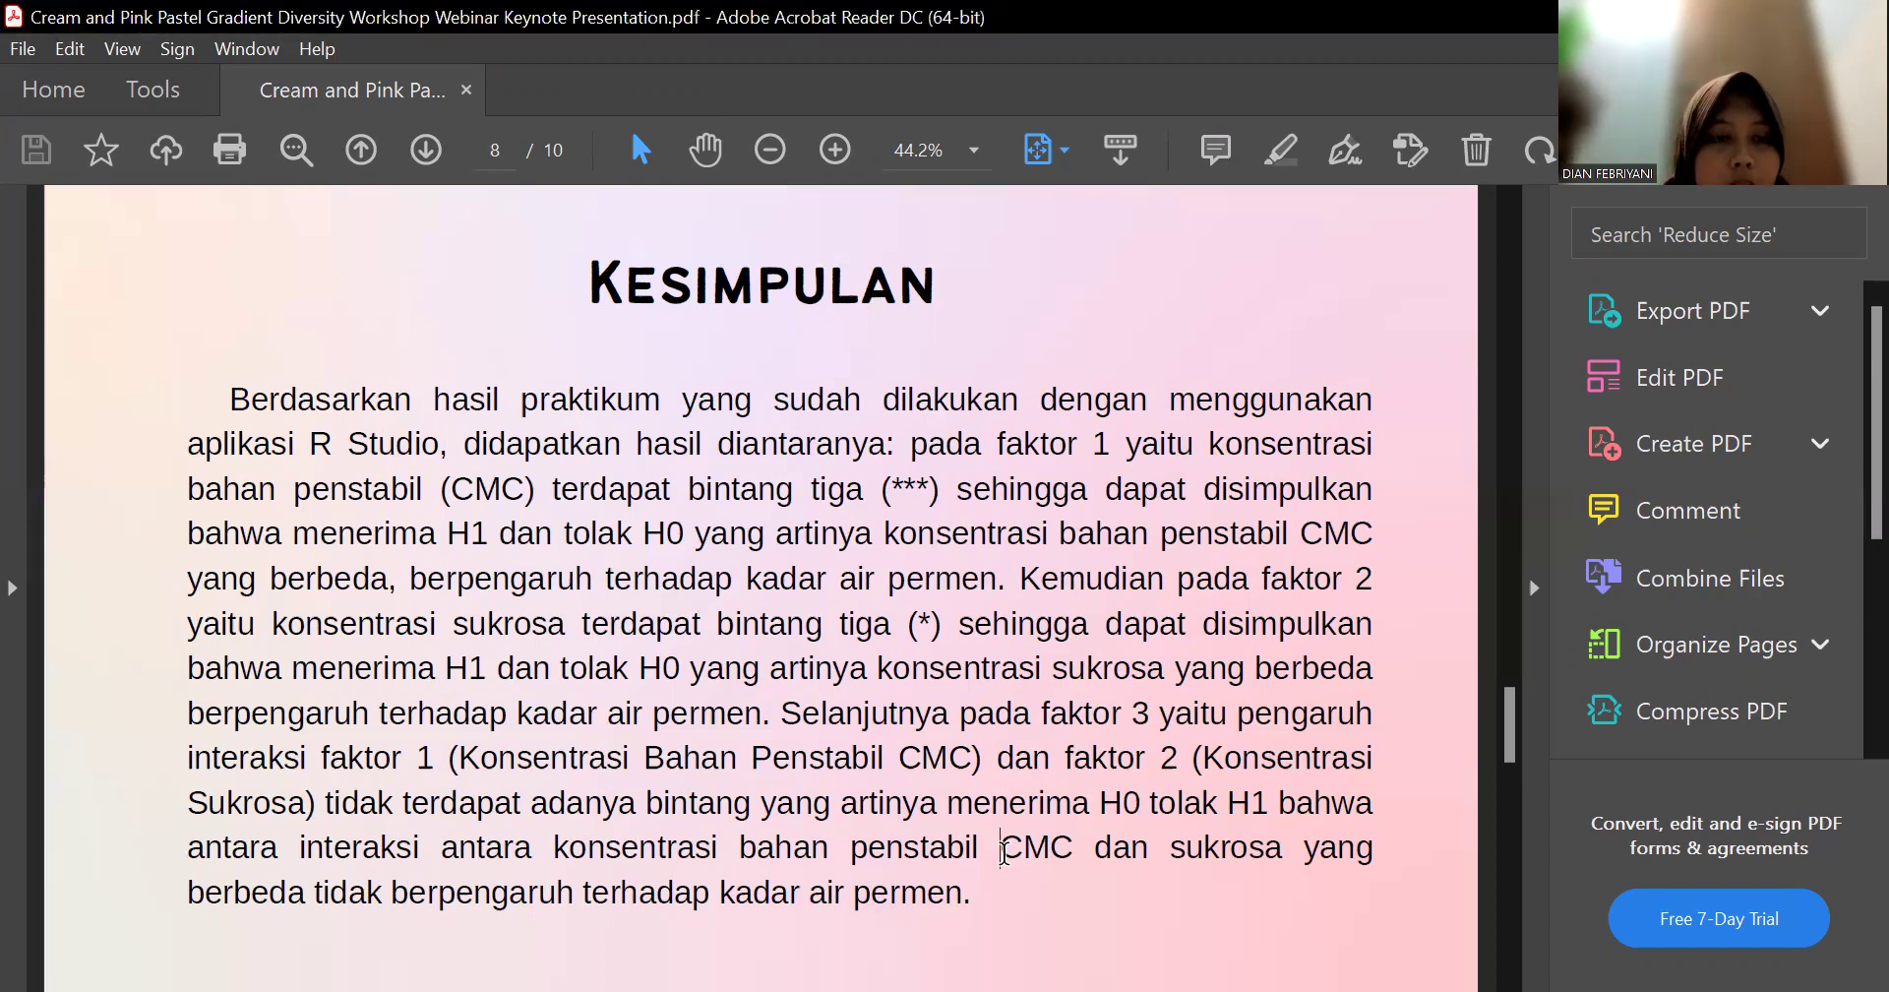
{"action": "left_click_drag", "start_coordinate": [1002, 850], "coordinate": [983, 936]}
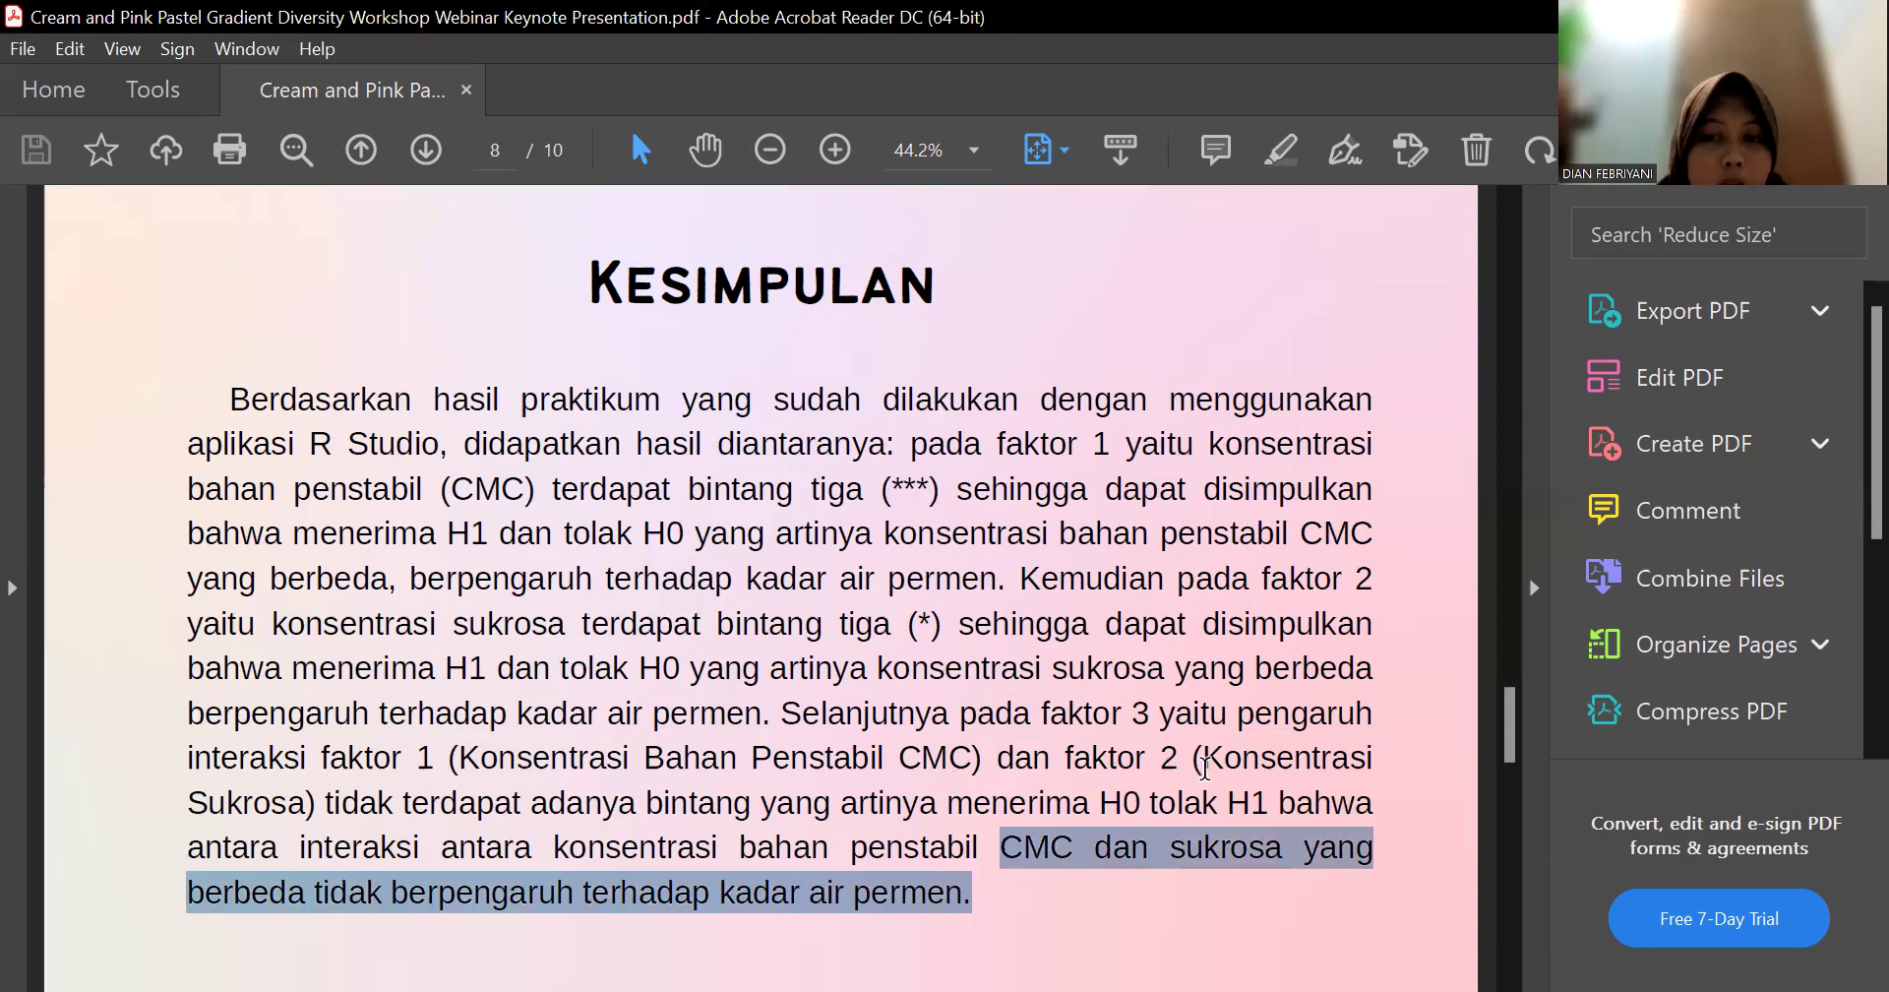
{"action": "left_click", "coordinate": [1251, 795]}
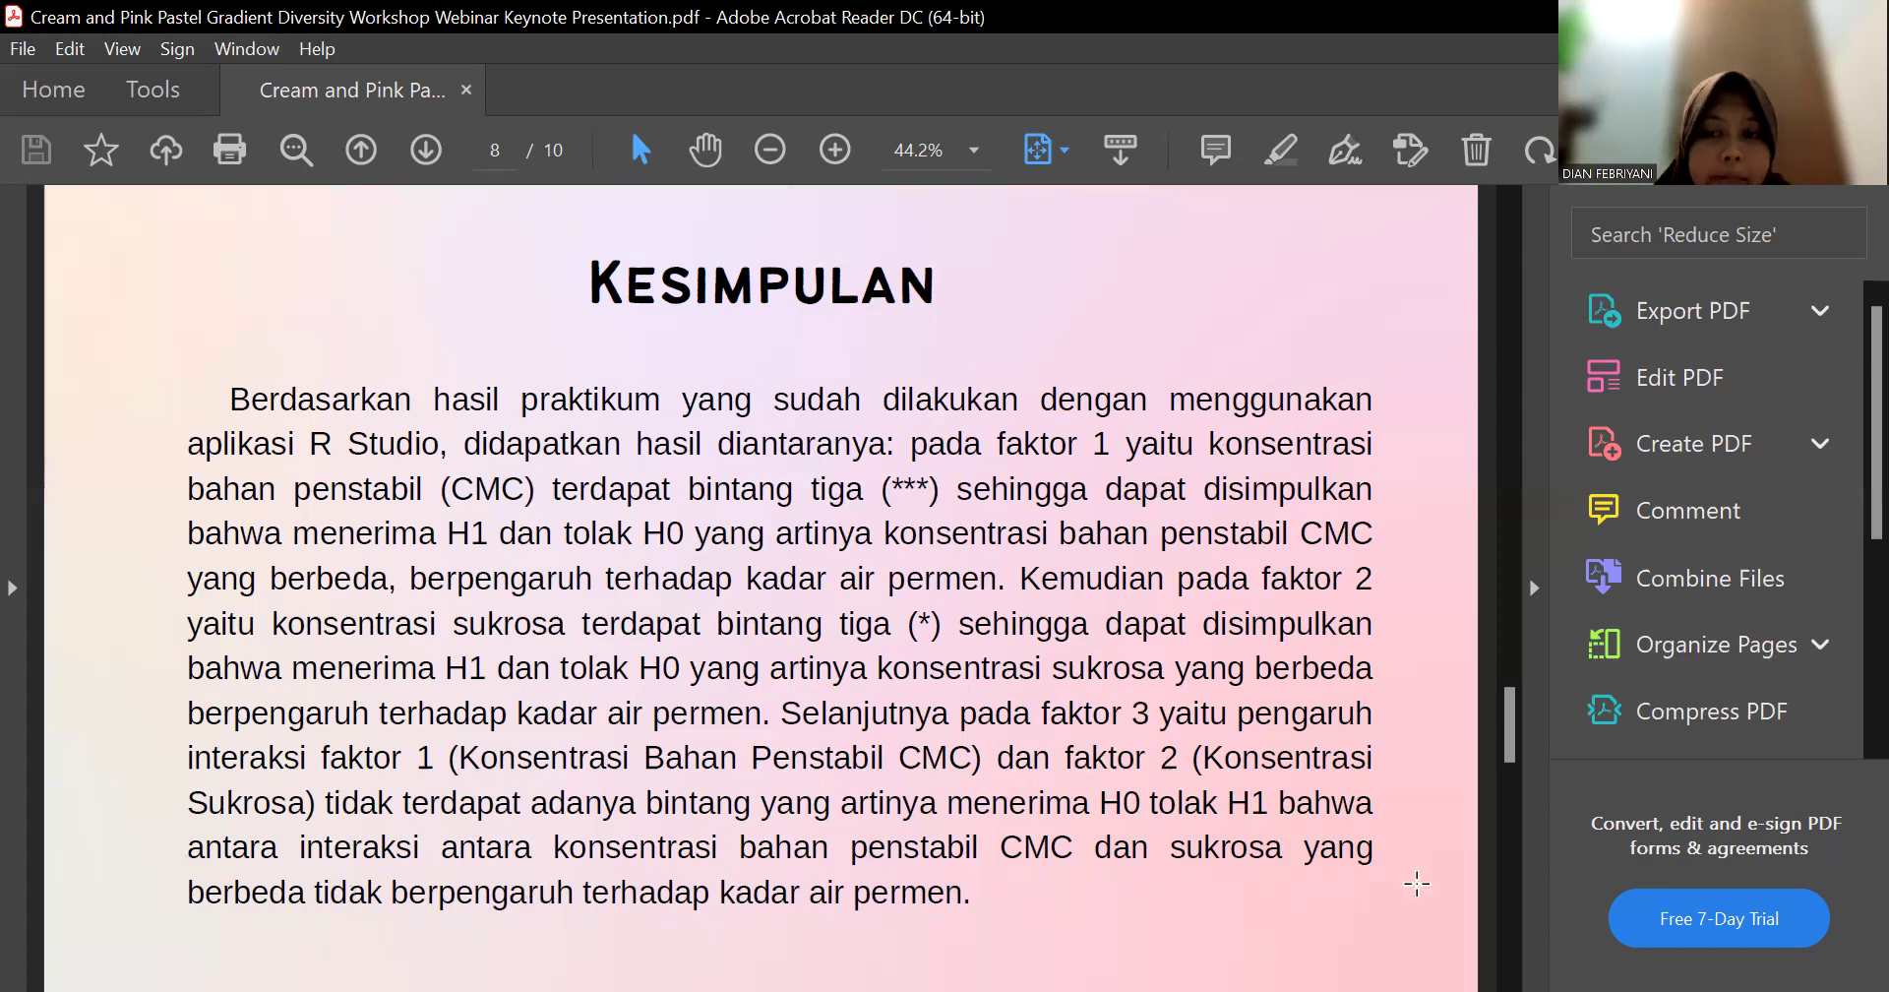
{"action": "scroll", "coordinate": [1503, 900], "scroll_direction": "down", "scroll_amount": 2}
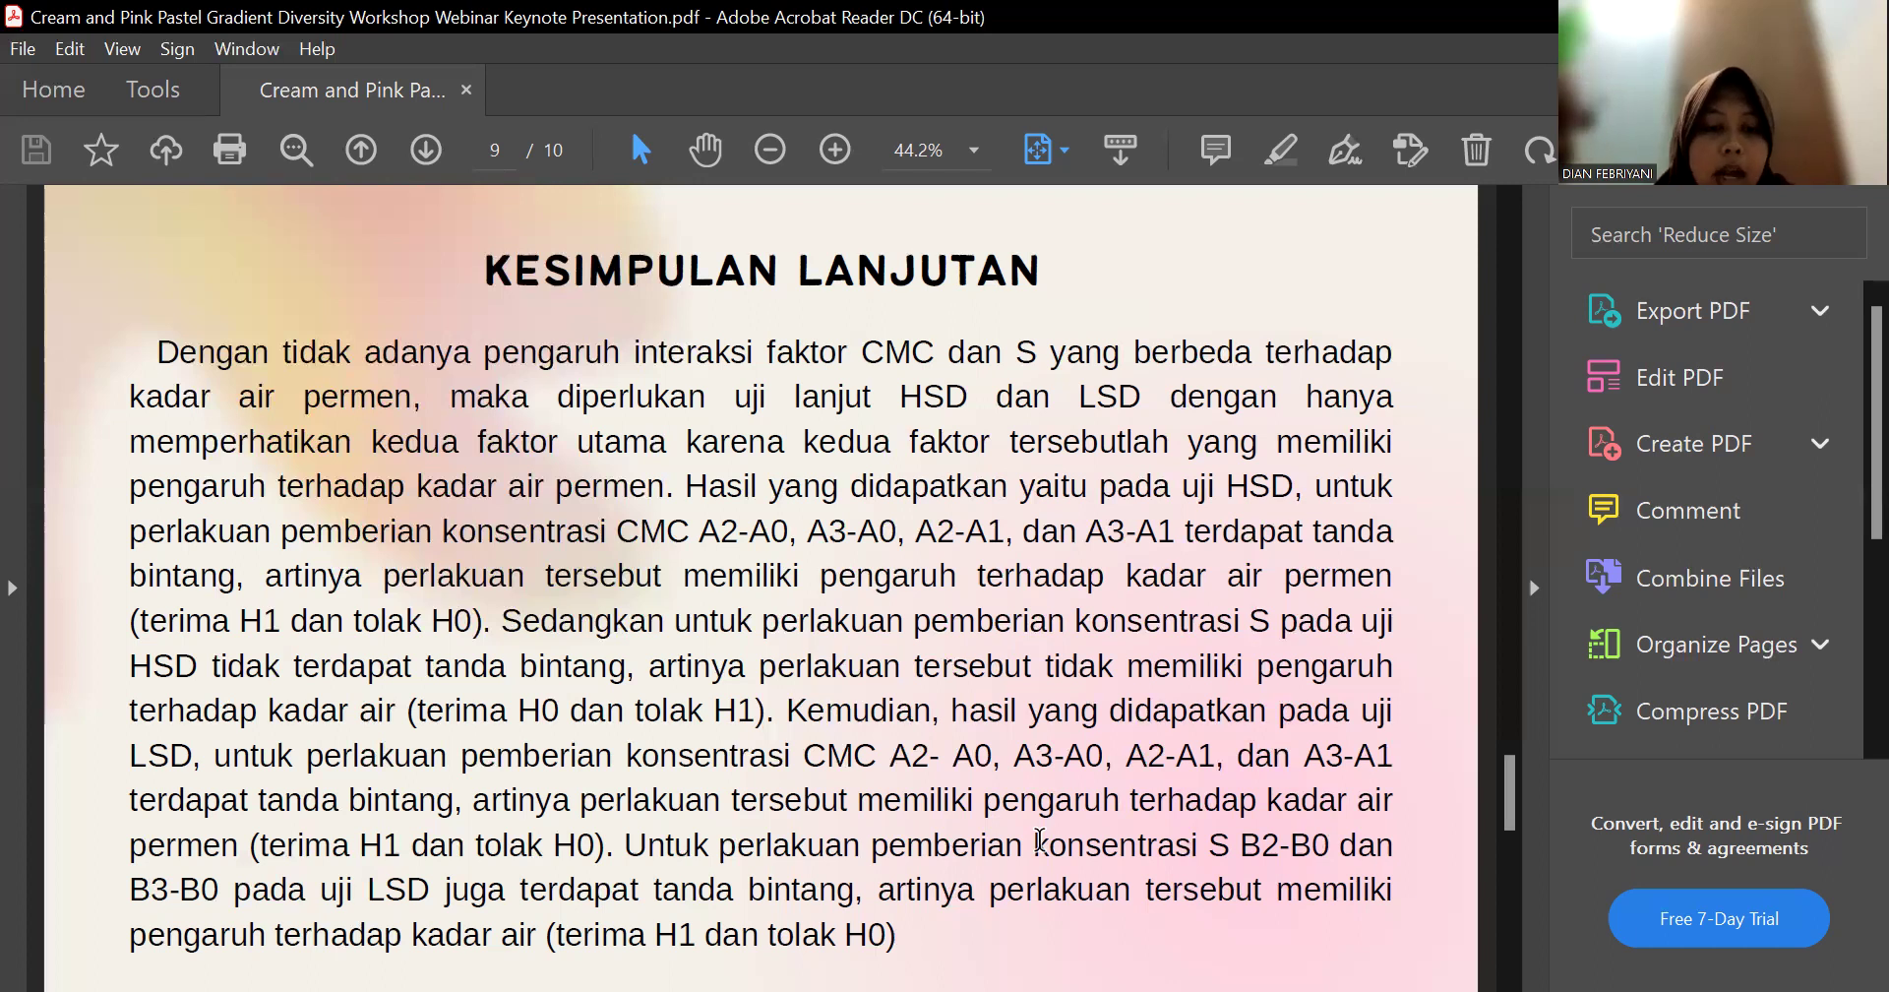
{"action": "left_click", "coordinate": [1508, 895]}
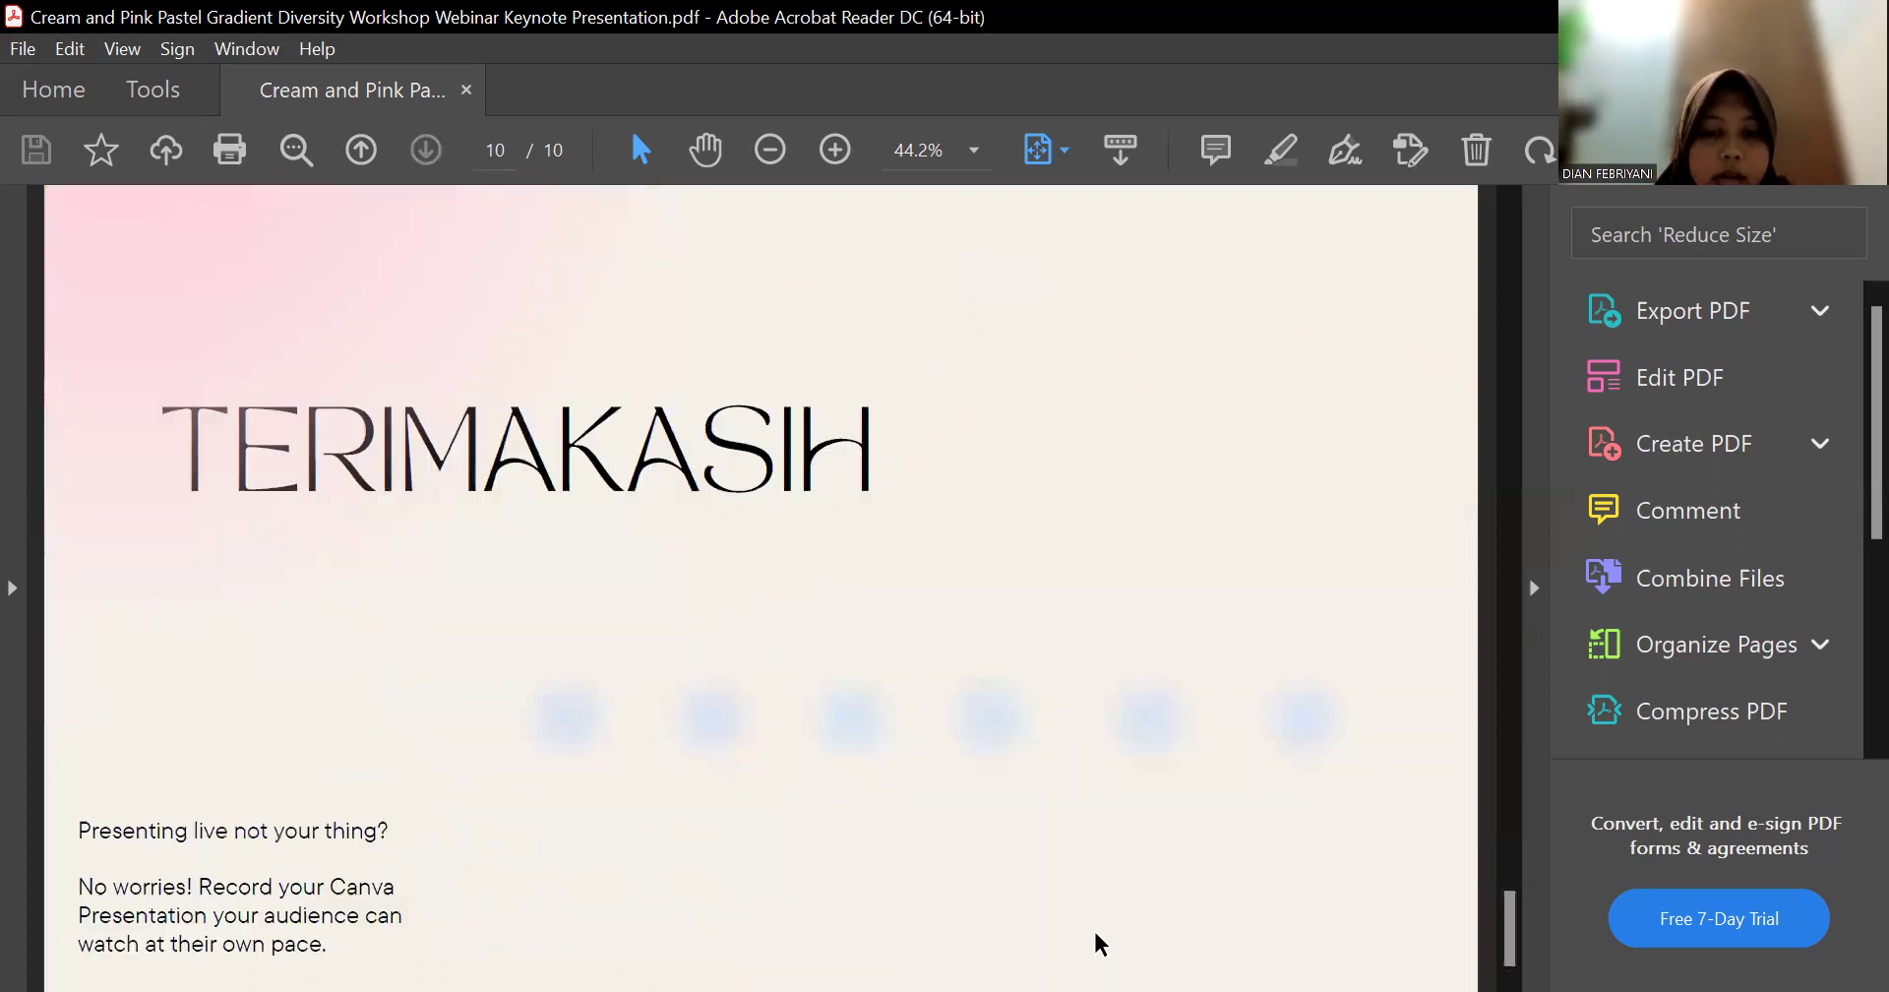